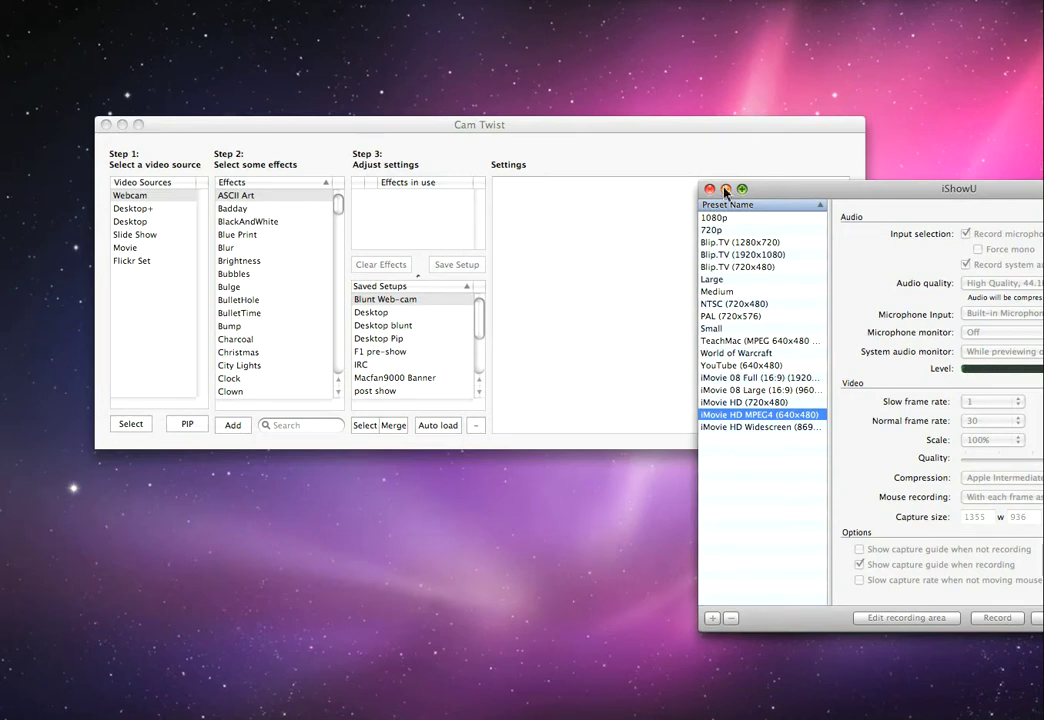
# Step: Minimize the iShowU recording settings window, leaving only the CamTwist setup window
pyautogui.click(726, 190)
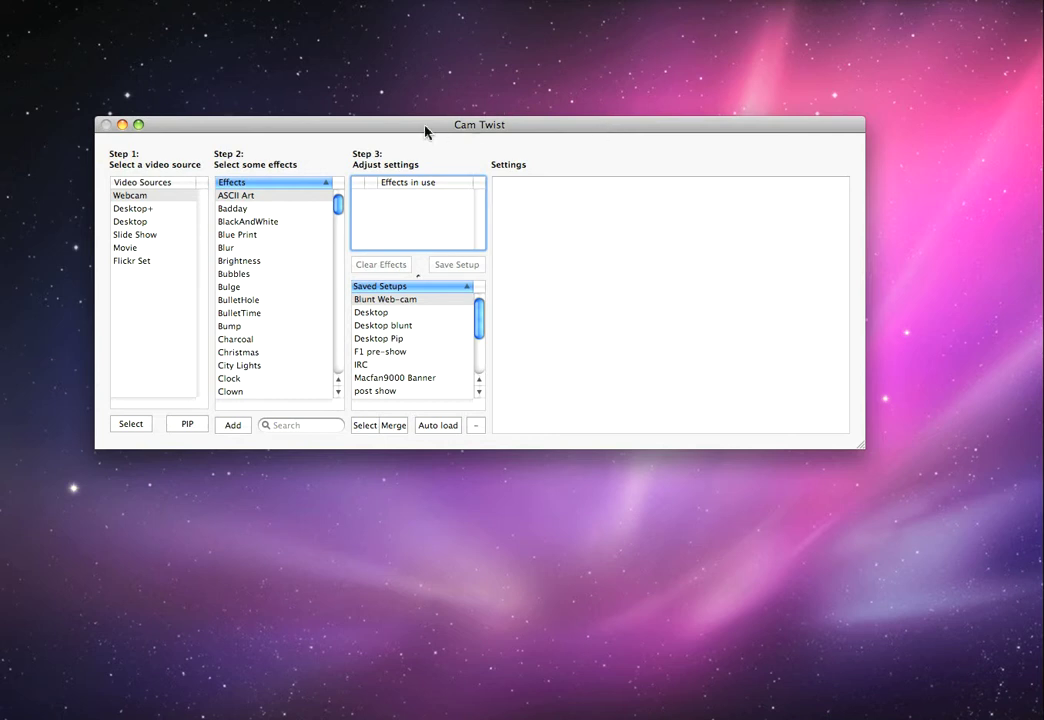
# Step: Add Webcam from the Built-in iSight as the video source, then scroll the Effects list
pyautogui.moveTo(388, 127)
pyautogui.mouseDown()
pyautogui.moveTo(401, 116)
pyautogui.moveTo(407, 124)
pyautogui.mouseUp()
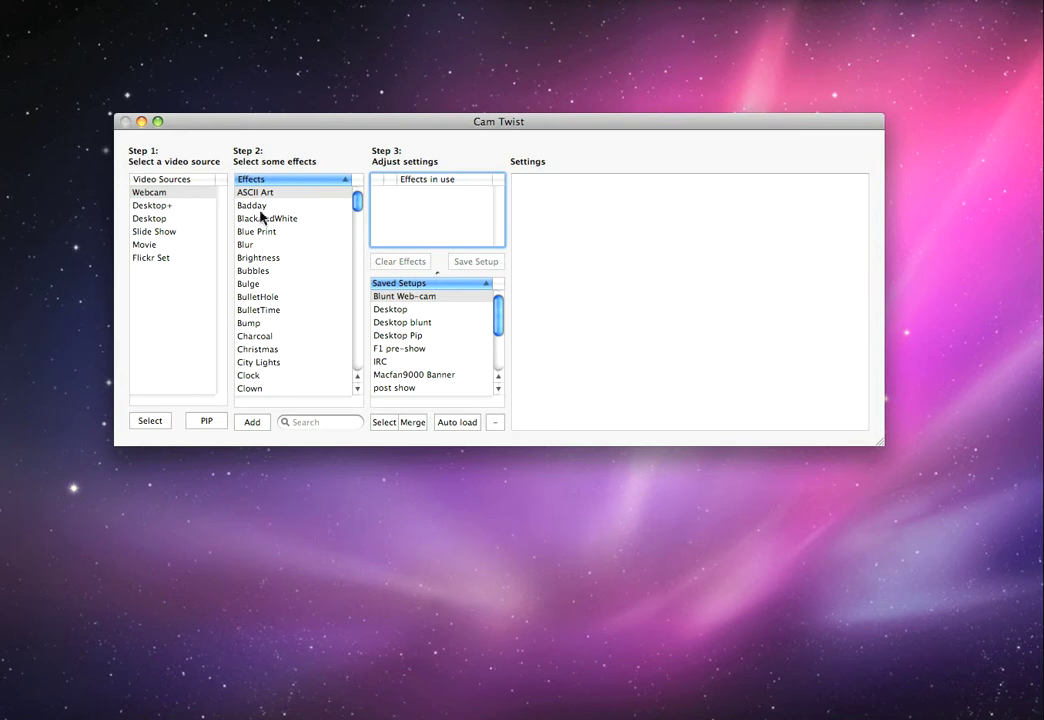
pyautogui.doubleClick(139, 196)
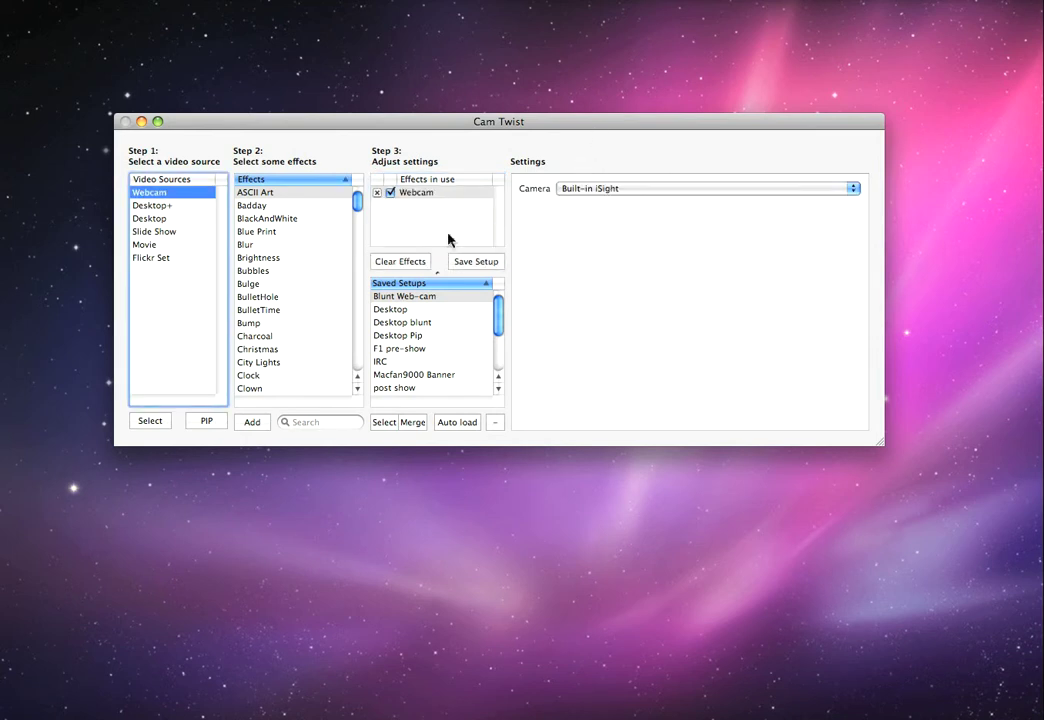
pyautogui.scroll(-20, 335, 287)
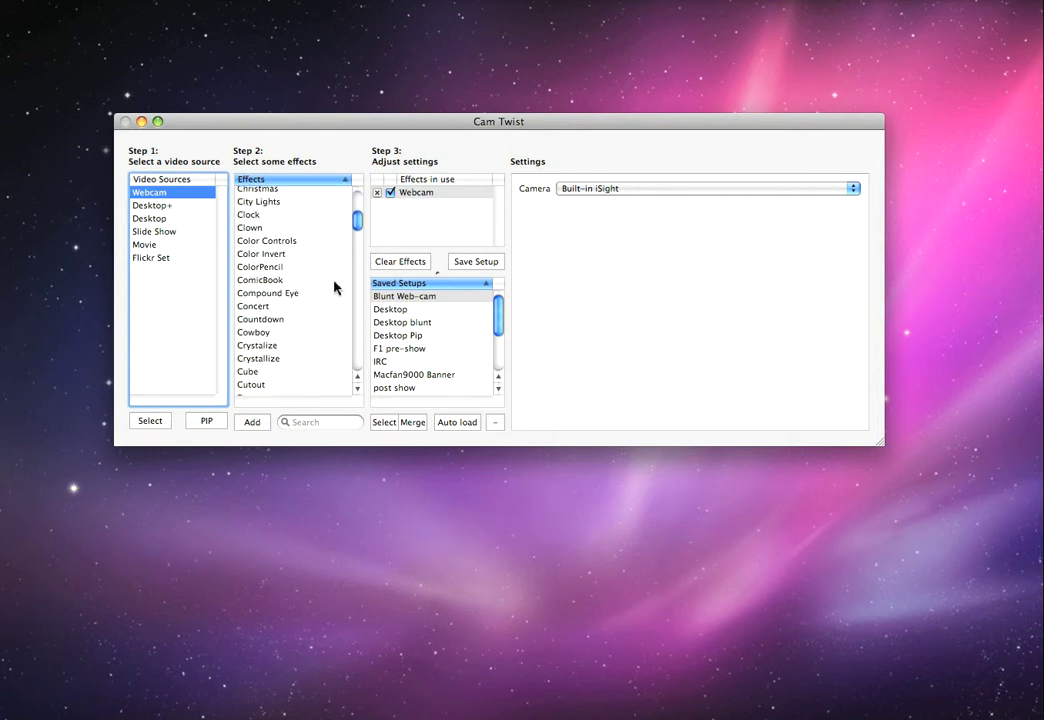
pyautogui.scroll(-15, 335, 287)
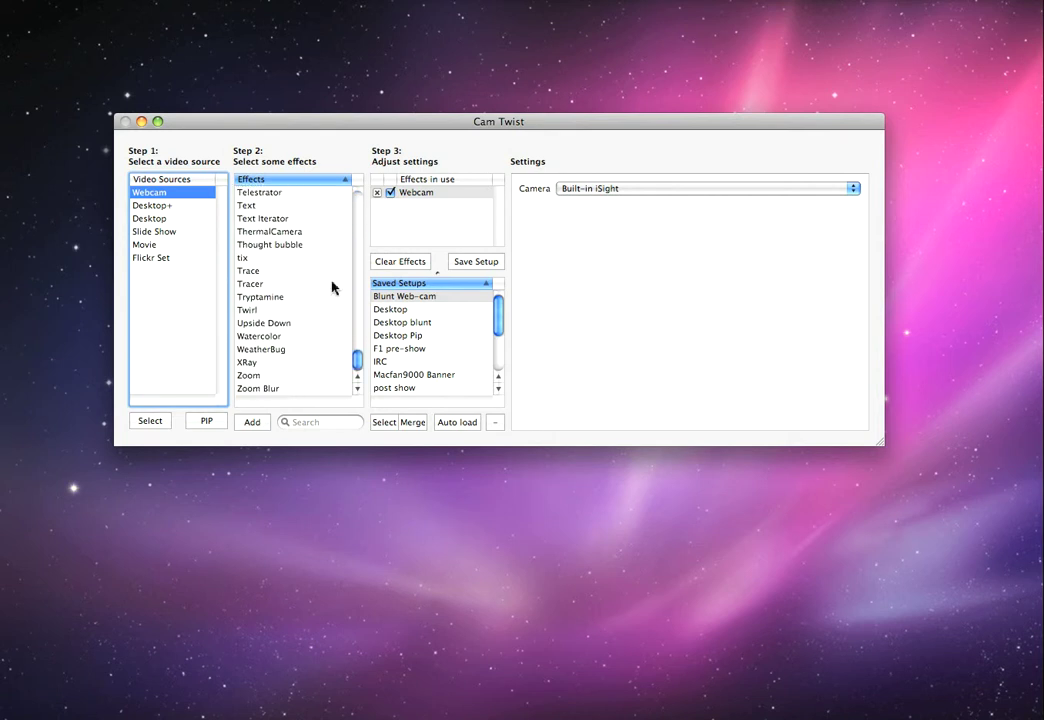
# Step: Add a Text effect with the website address, positioned slightly below centre
pyautogui.doubleClick(248, 205)
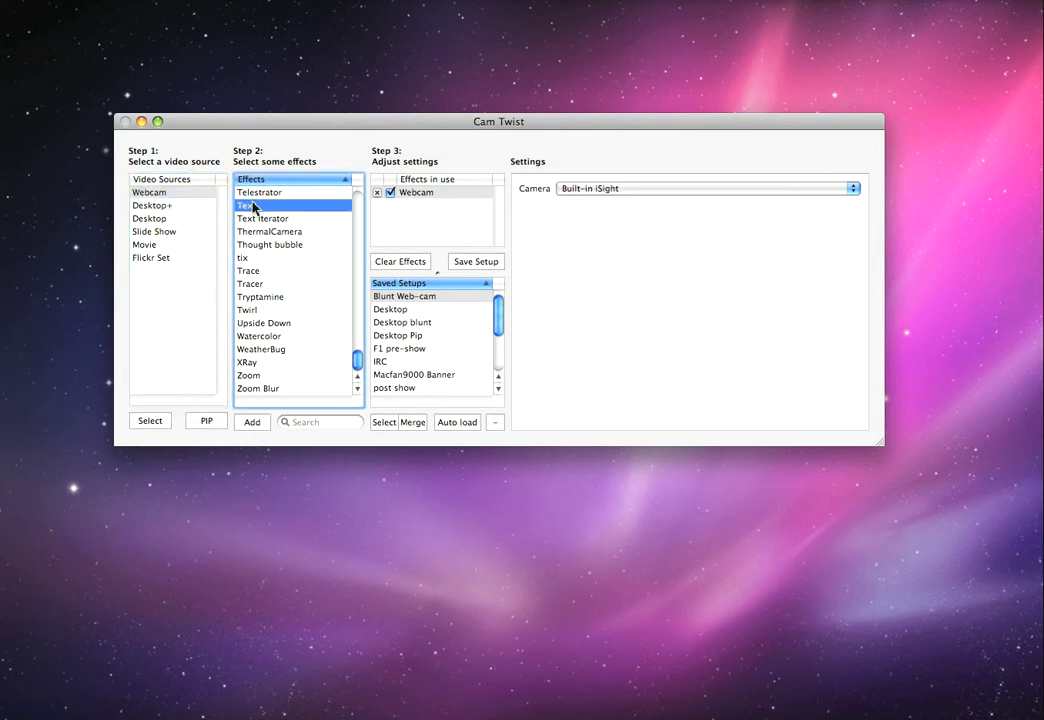
pyautogui.click(636, 193)
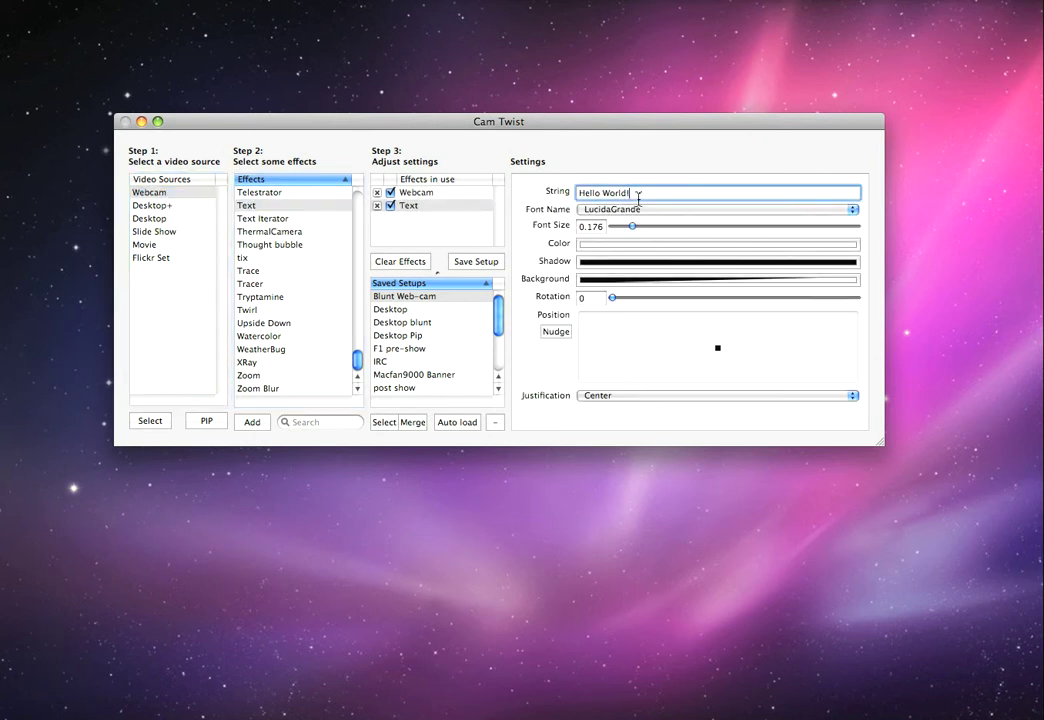
pyautogui.write('H')
pyautogui.moveTo(716, 352); pyautogui.dragTo(713, 368)
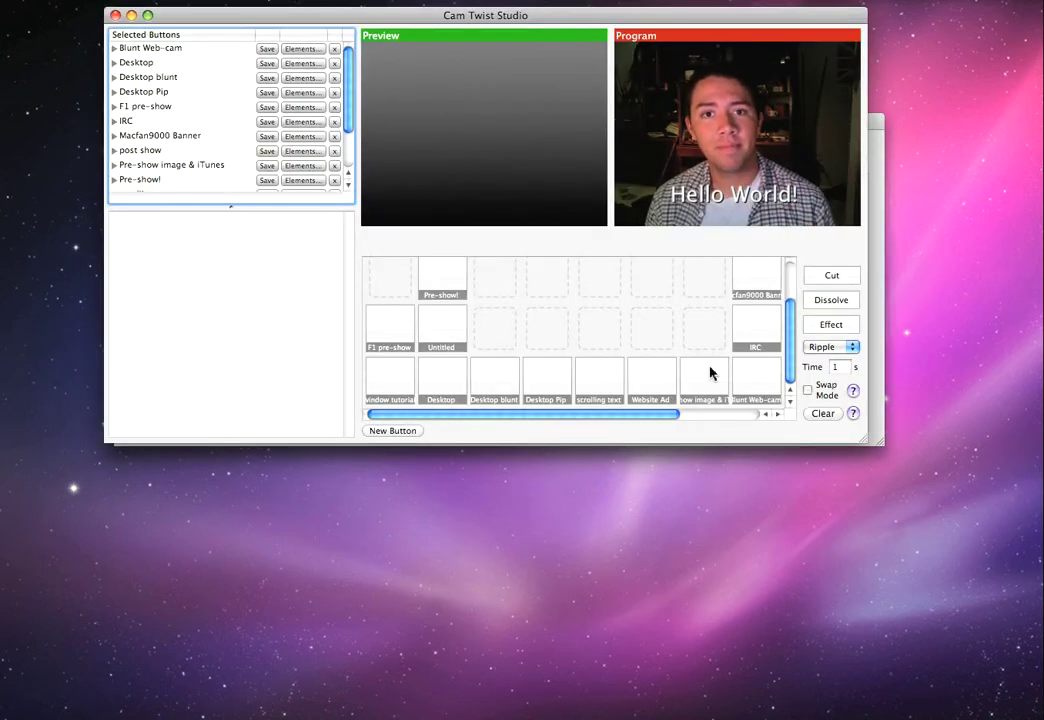
# Step: Apply the website address text so it replaces Hello World! in the live Studio output
pyautogui.moveTo(664, 20); pyautogui.dragTo(620, 255)
pyautogui.moveTo(678, 200); pyautogui.dragTo(662, 90)
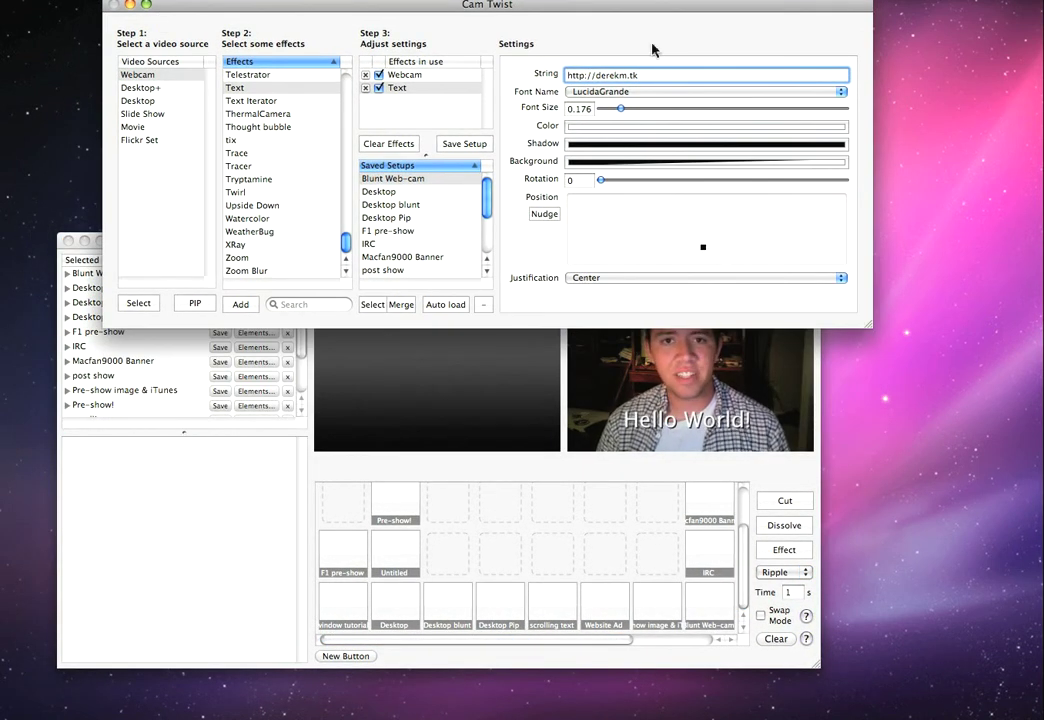
pyautogui.press('Return')
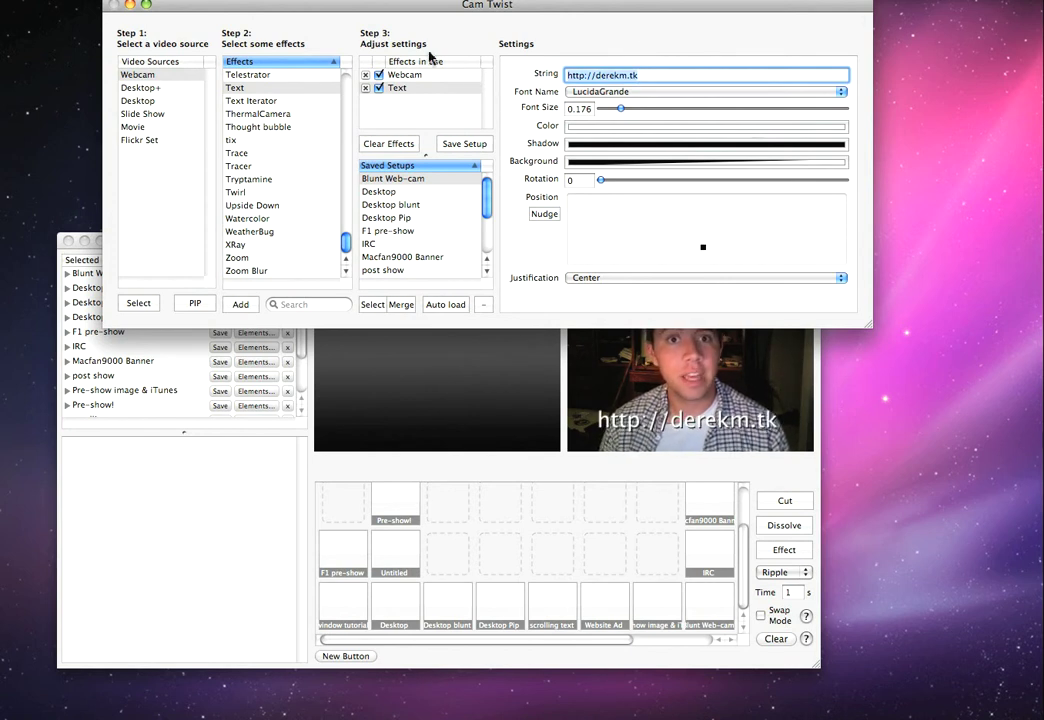
pyautogui.moveTo(470, 7); pyautogui.dragTo(473, 18)
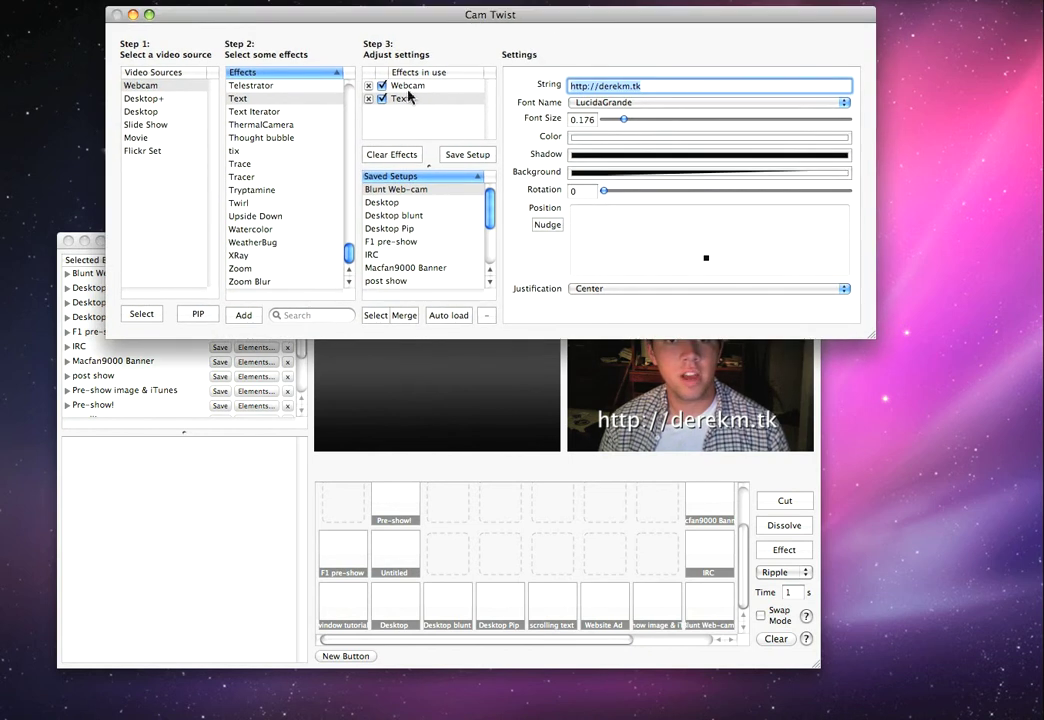
# Step: Save the current configuration as setup 'Basic', including the video source
pyautogui.click(458, 156)
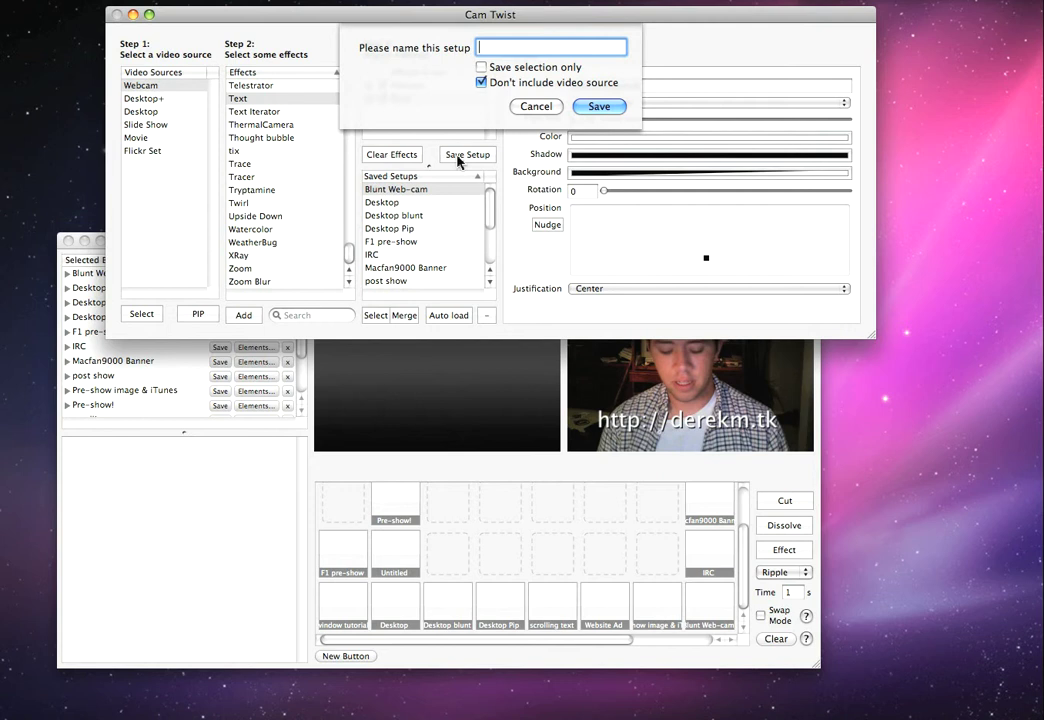
pyautogui.write('Basic')
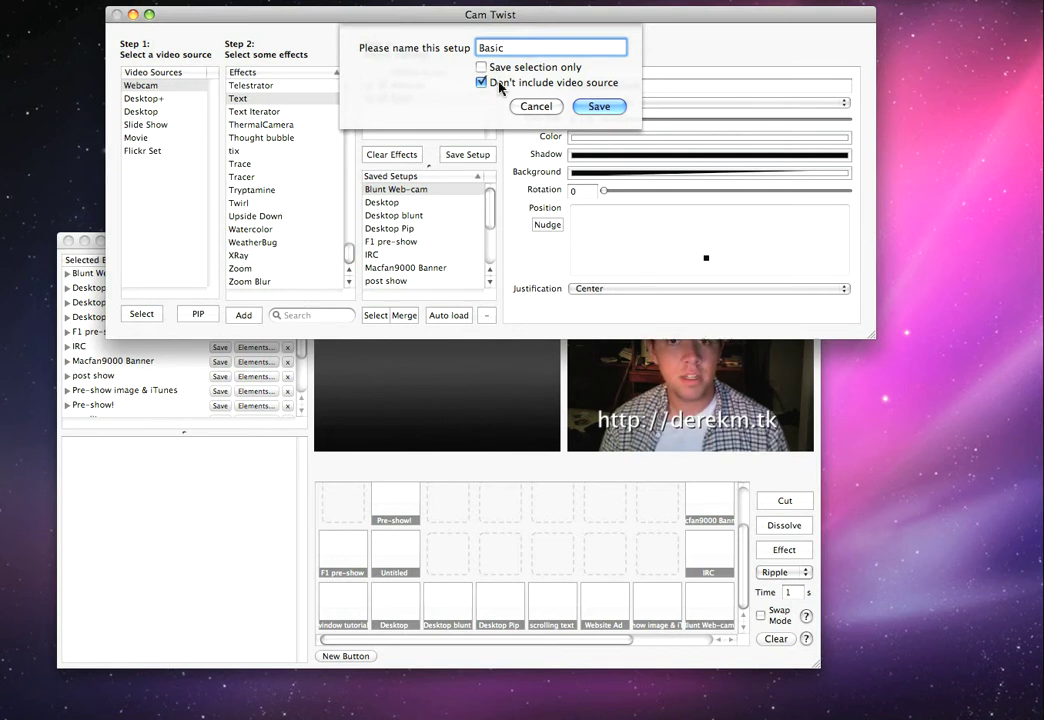
pyautogui.click(502, 88)
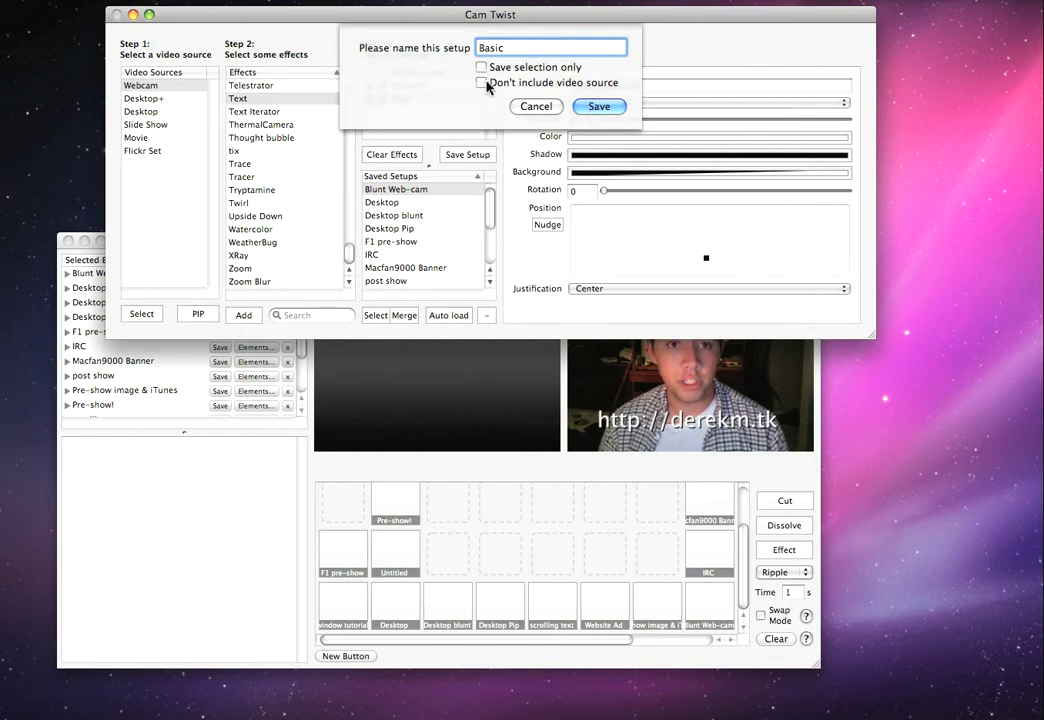
pyautogui.click(584, 107)
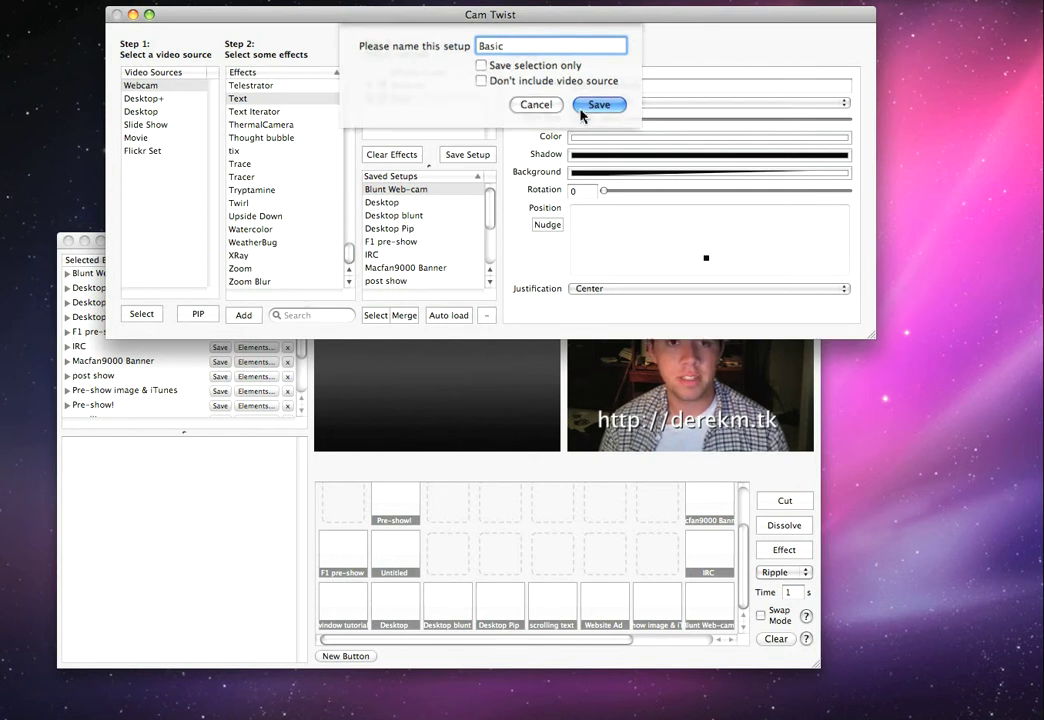
# Step: Cue Blunt Web-cam, Macfan9000 Banner and Pre-show! in Preview and take them live with Ripple
pyautogui.click(117, 15)
pyautogui.moveTo(494, 247); pyautogui.dragTo(512, 84)
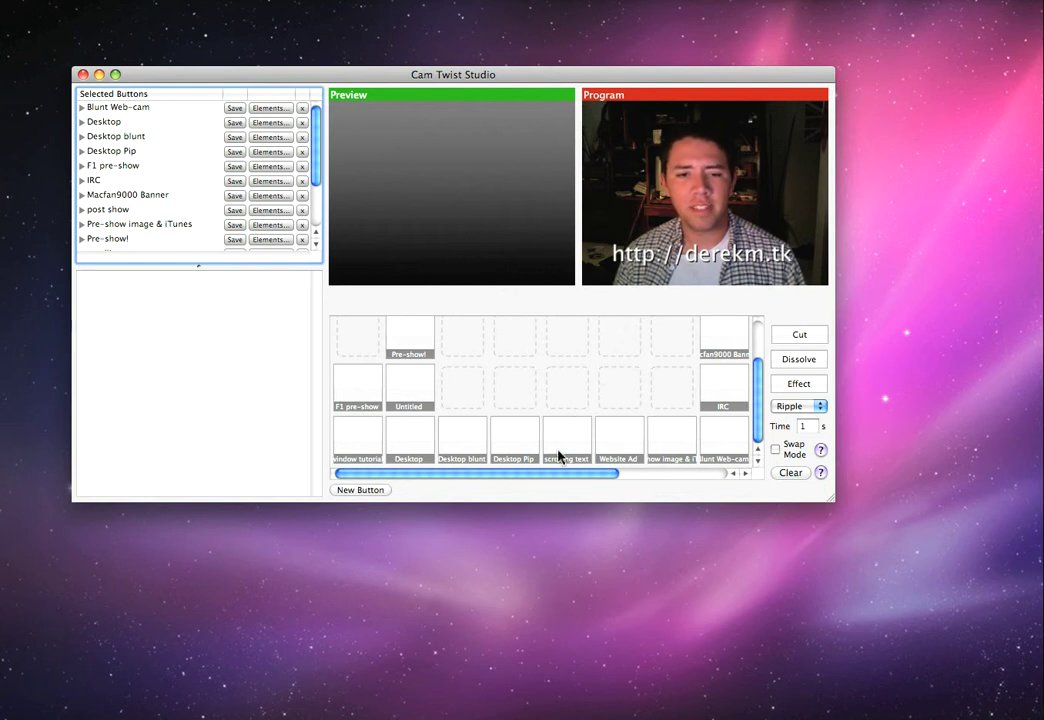
pyautogui.click(716, 450)
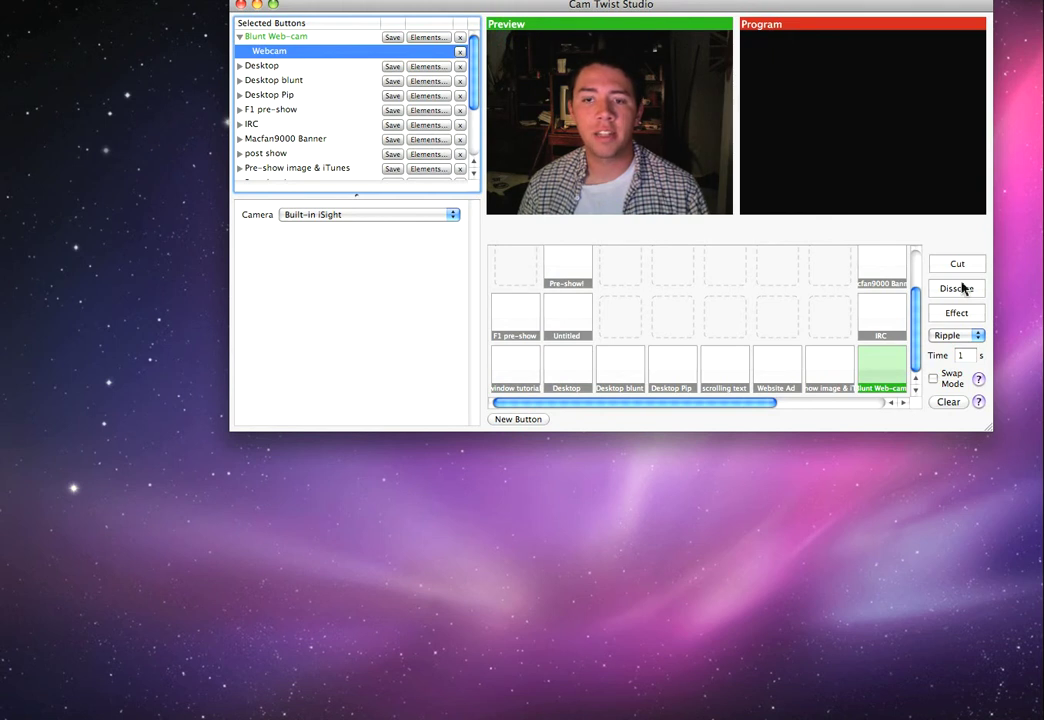
pyautogui.click(890, 280)
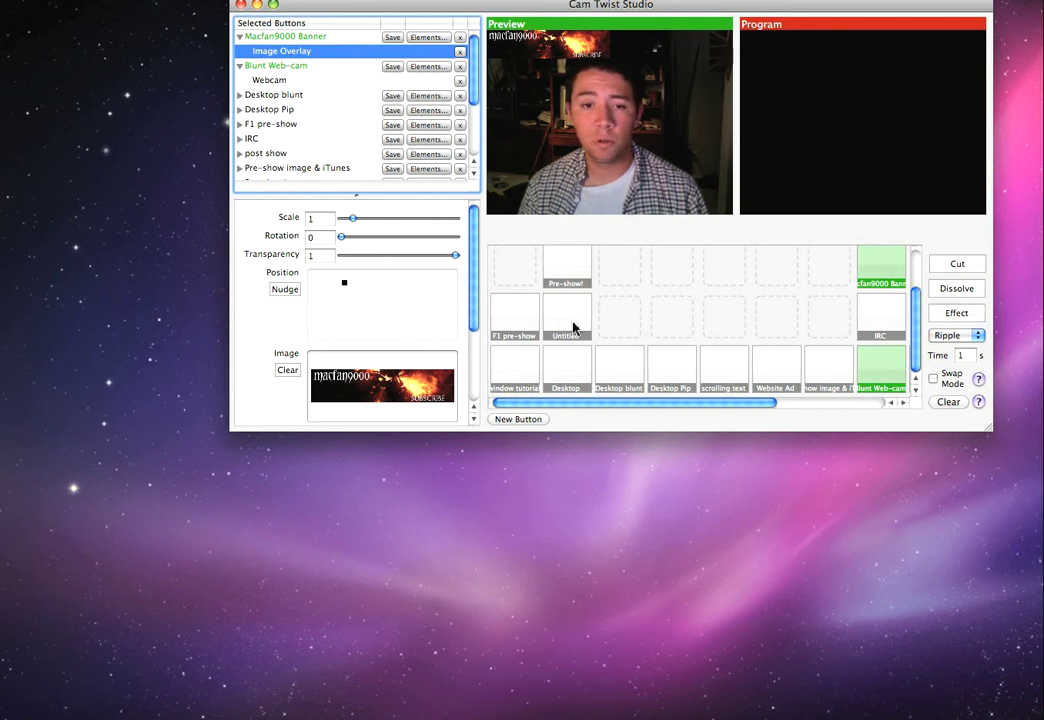
pyautogui.click(574, 271)
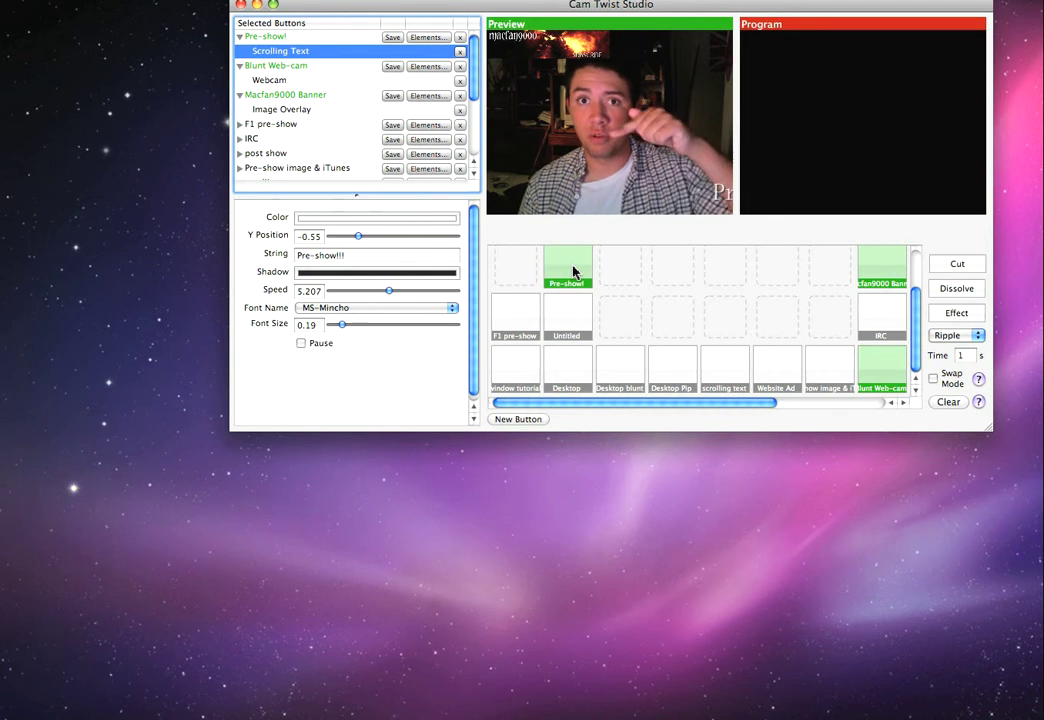
pyautogui.click(954, 316)
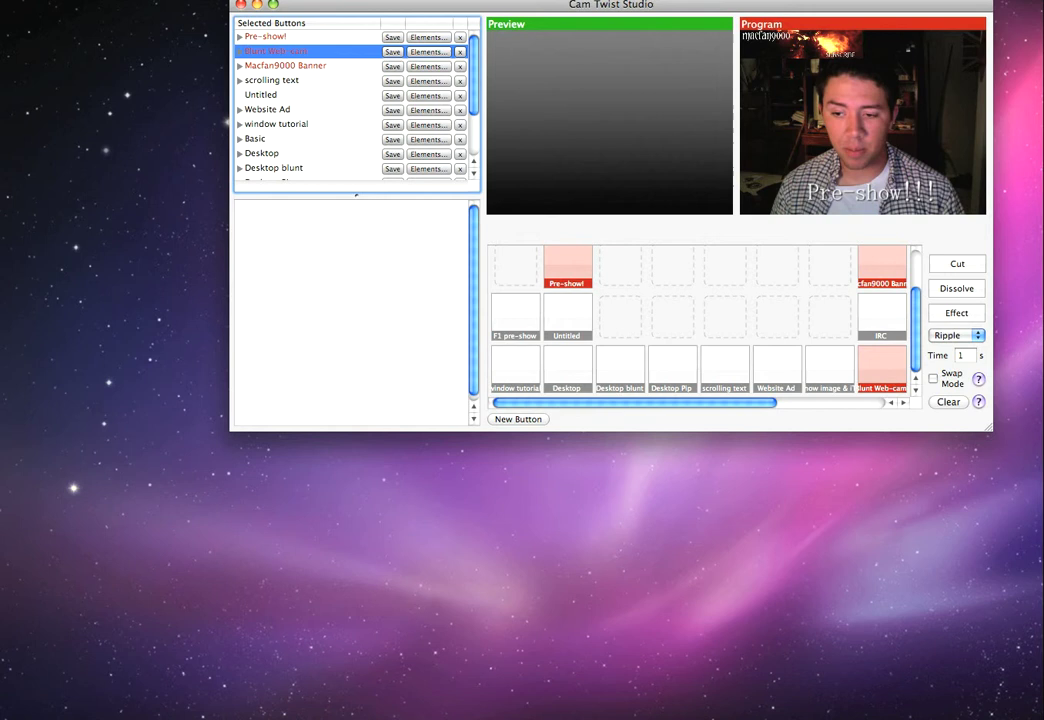
# Step: Clear the existing effects and Webcam source, then add Desktop as the video source
pyautogui.click(1035, 600)
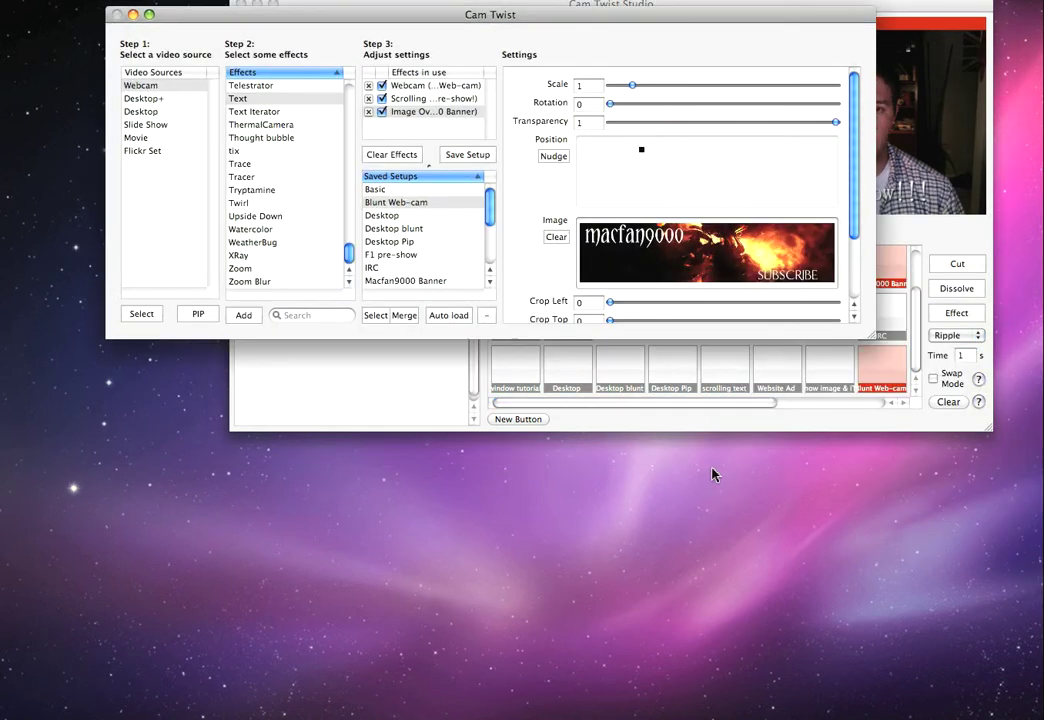
pyautogui.click(400, 154)
pyautogui.click(368, 86)
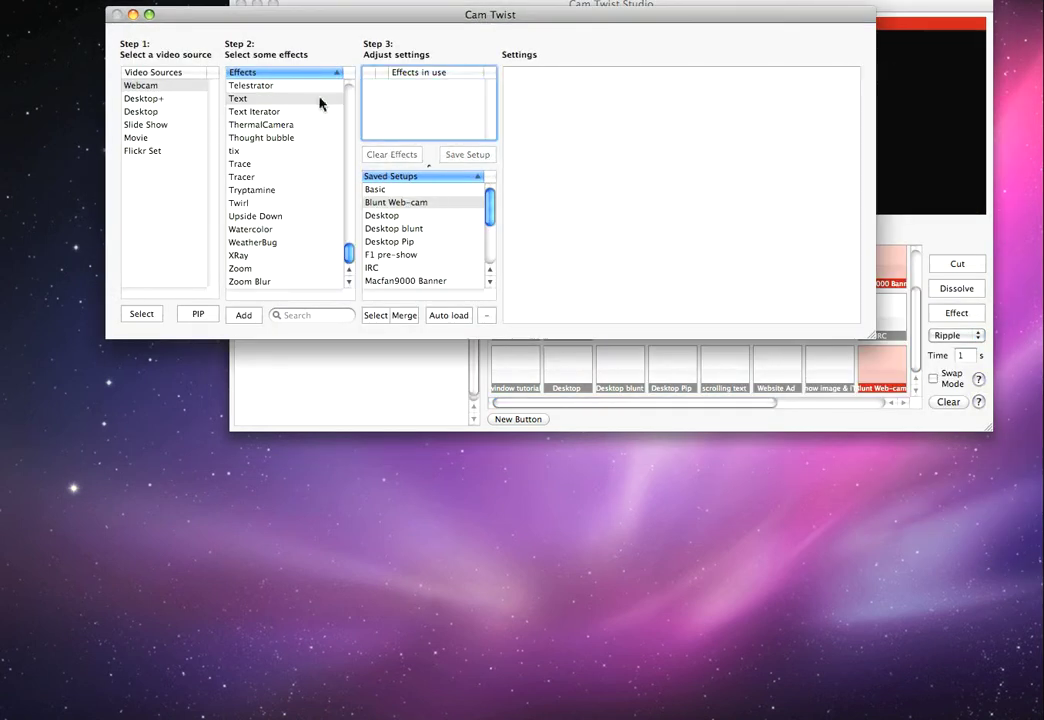
pyautogui.click(163, 112)
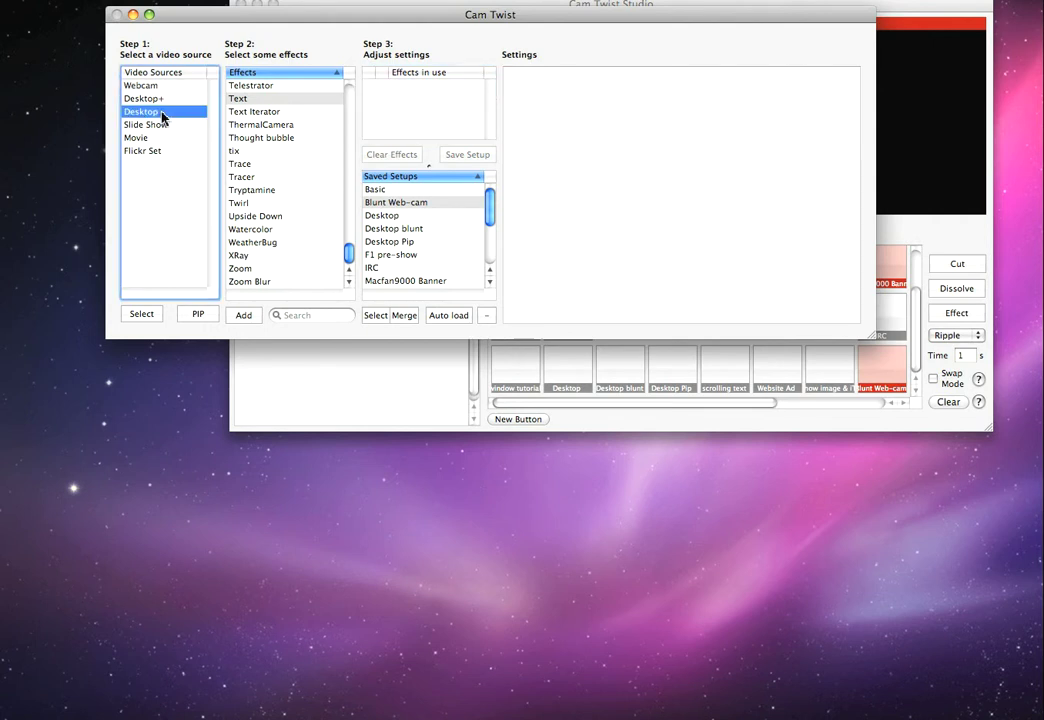
pyautogui.doubleClick(163, 117)
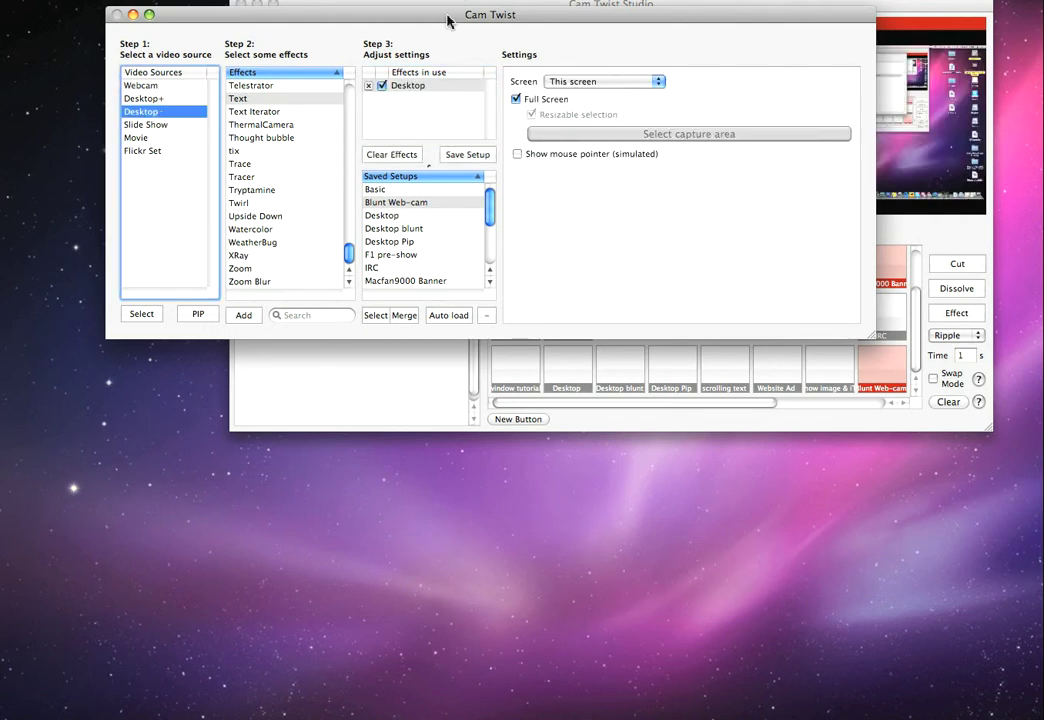
# Step: Set the Desktop capture to part of the screen with a simulated mouse pointer
pyautogui.moveTo(447, 20); pyautogui.dragTo(475, 366)
pyautogui.moveTo(666, 363); pyautogui.dragTo(662, 294)
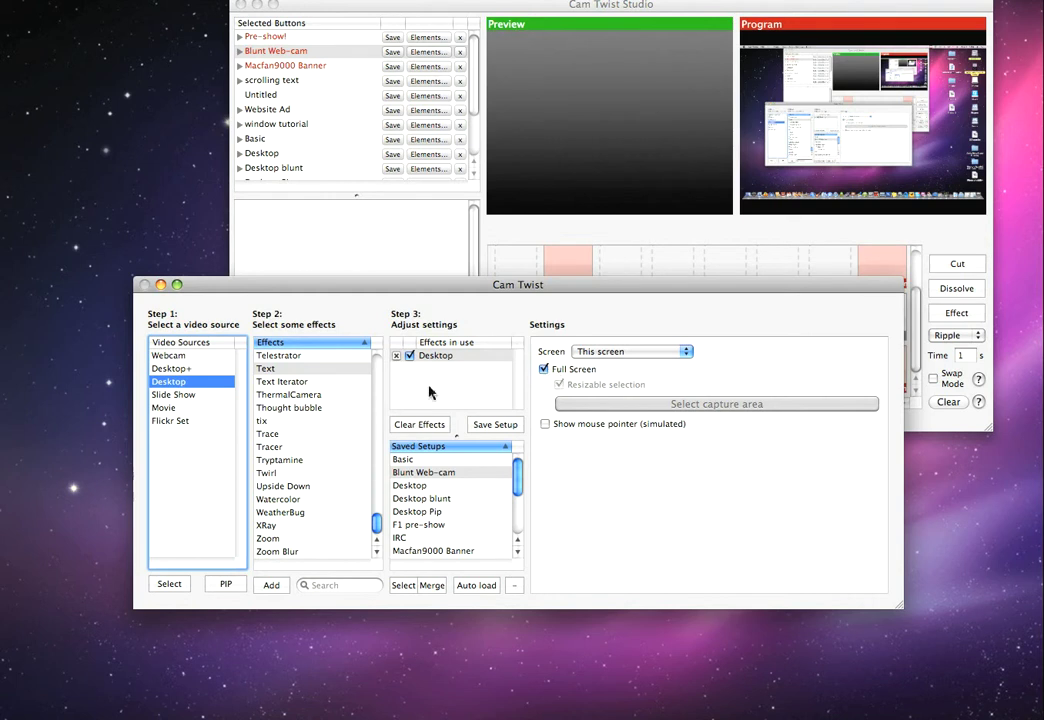
pyautogui.click(354, 275)
pyautogui.click(590, 496)
pyautogui.moveTo(531, 283); pyautogui.dragTo(516, 251)
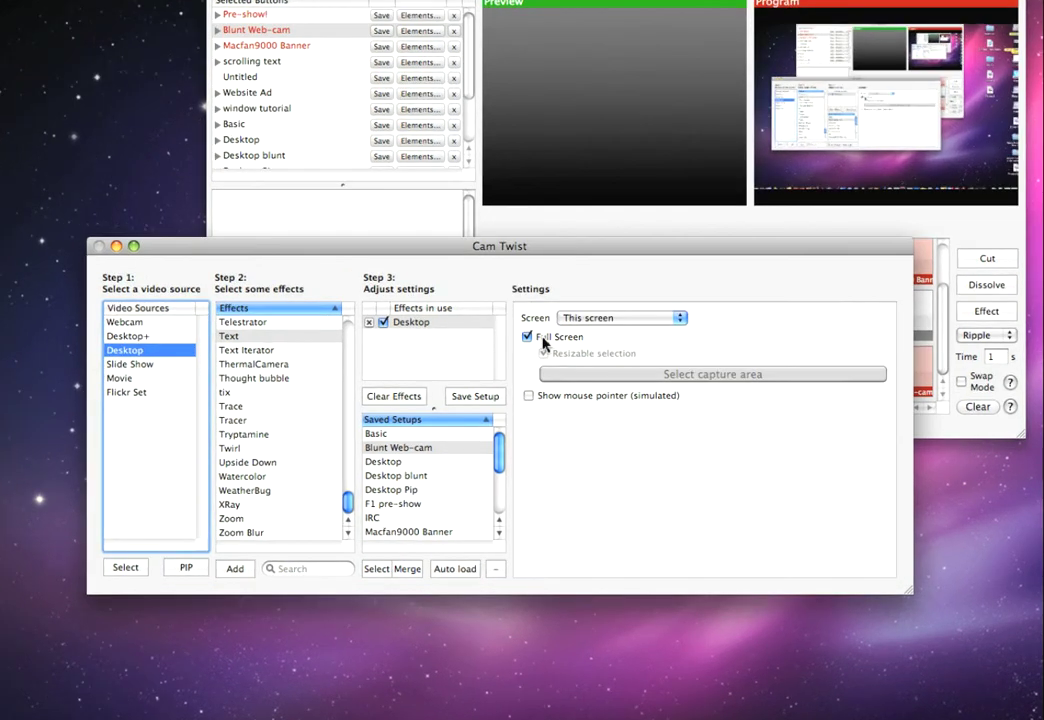
pyautogui.click(543, 342)
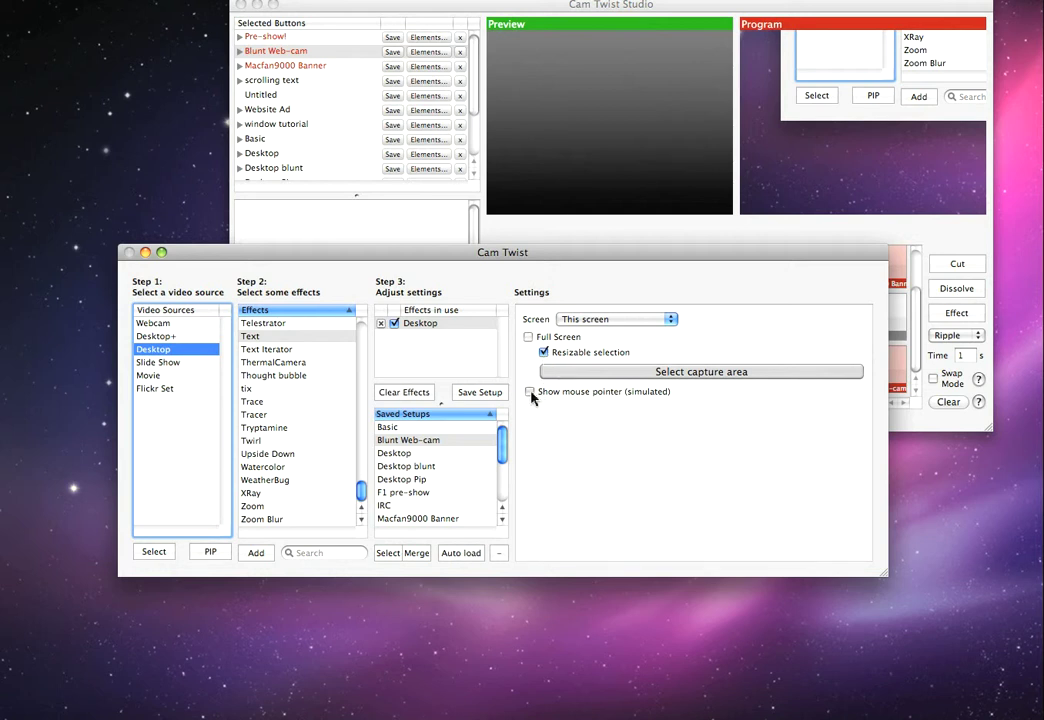
pyautogui.click(530, 392)
# Step: Stretch the capture area over the Cam Twist window, then remove the Desktop effect
pyautogui.click(601, 373)
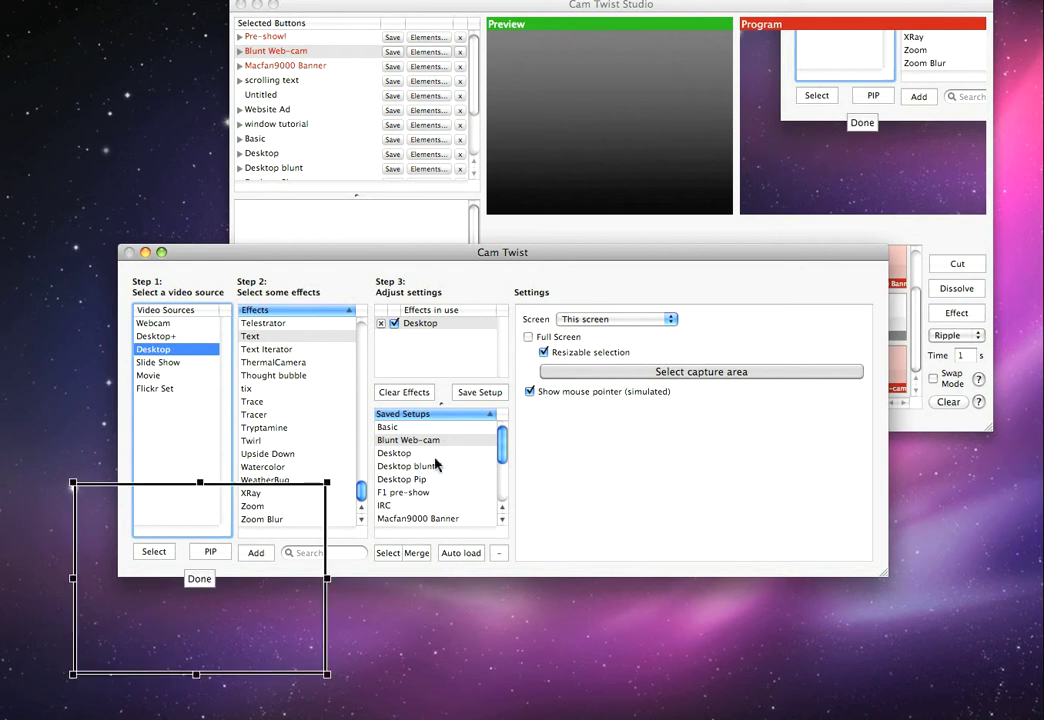
pyautogui.moveTo(300, 482); pyautogui.dragTo(334, 249)
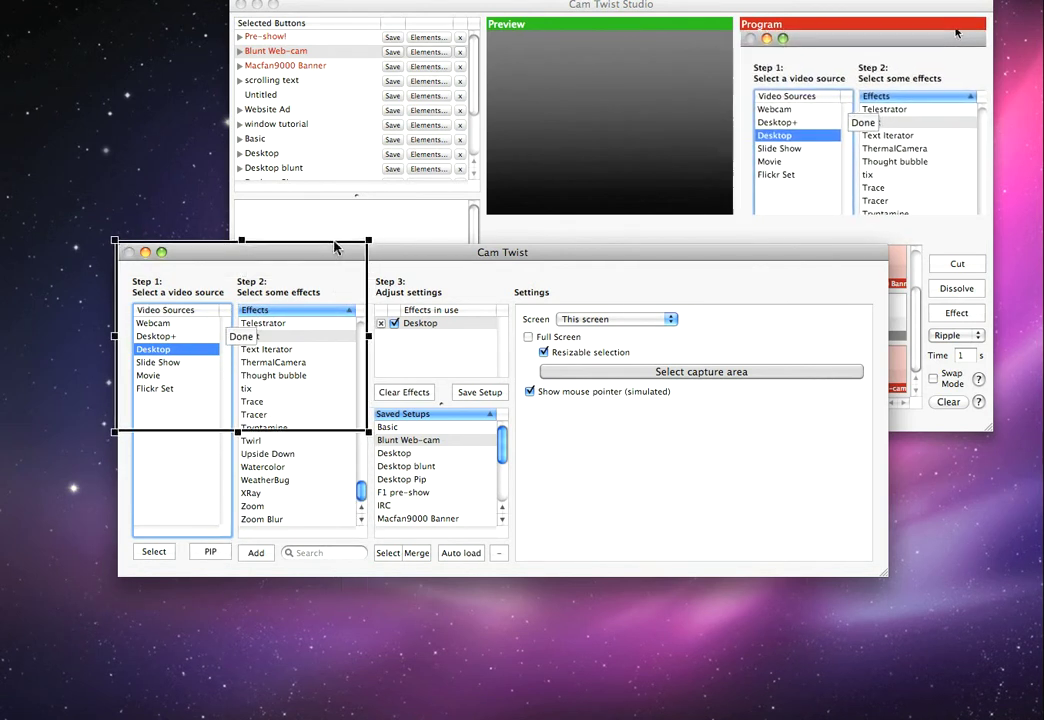
pyautogui.moveTo(370, 433); pyautogui.dragTo(893, 583)
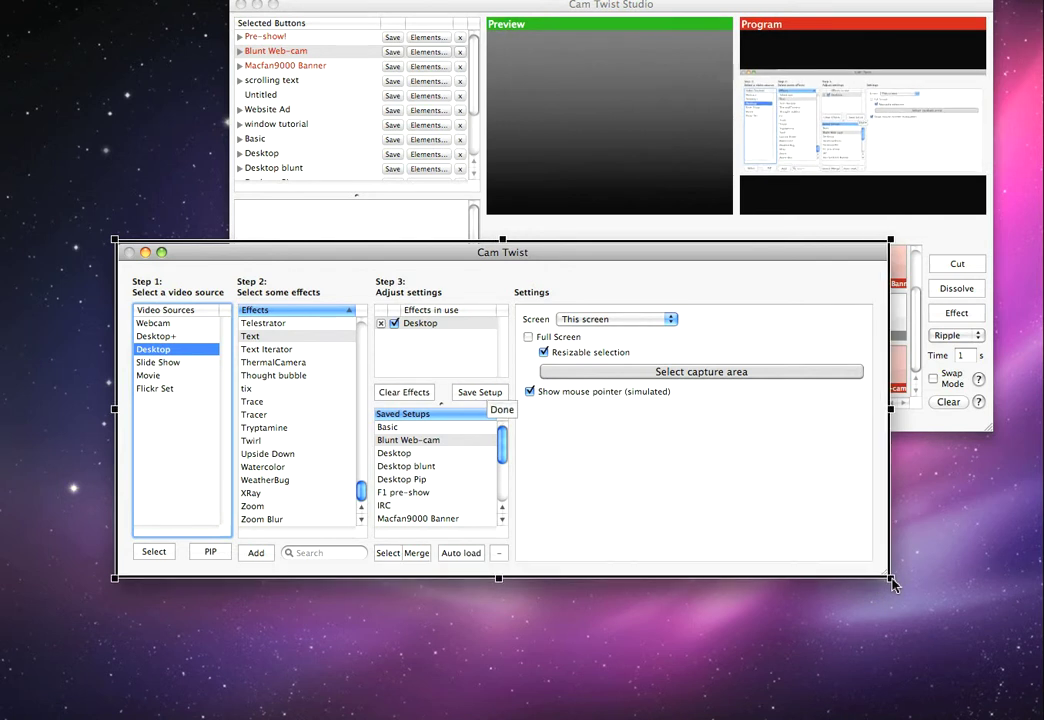
pyautogui.click(501, 409)
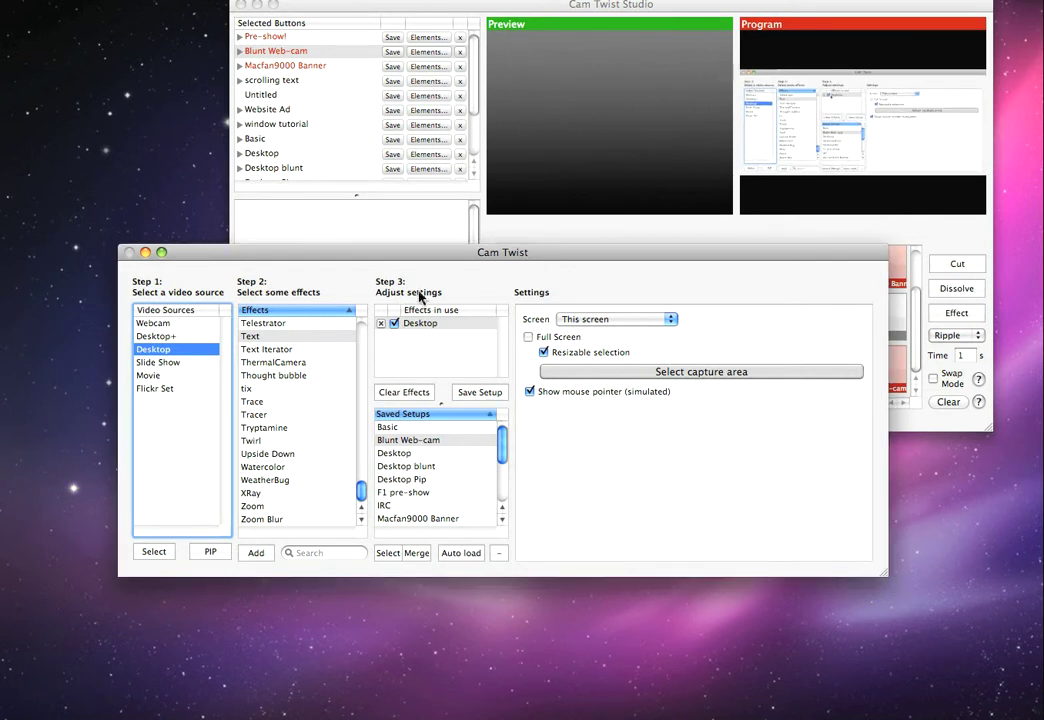
pyautogui.click(381, 324)
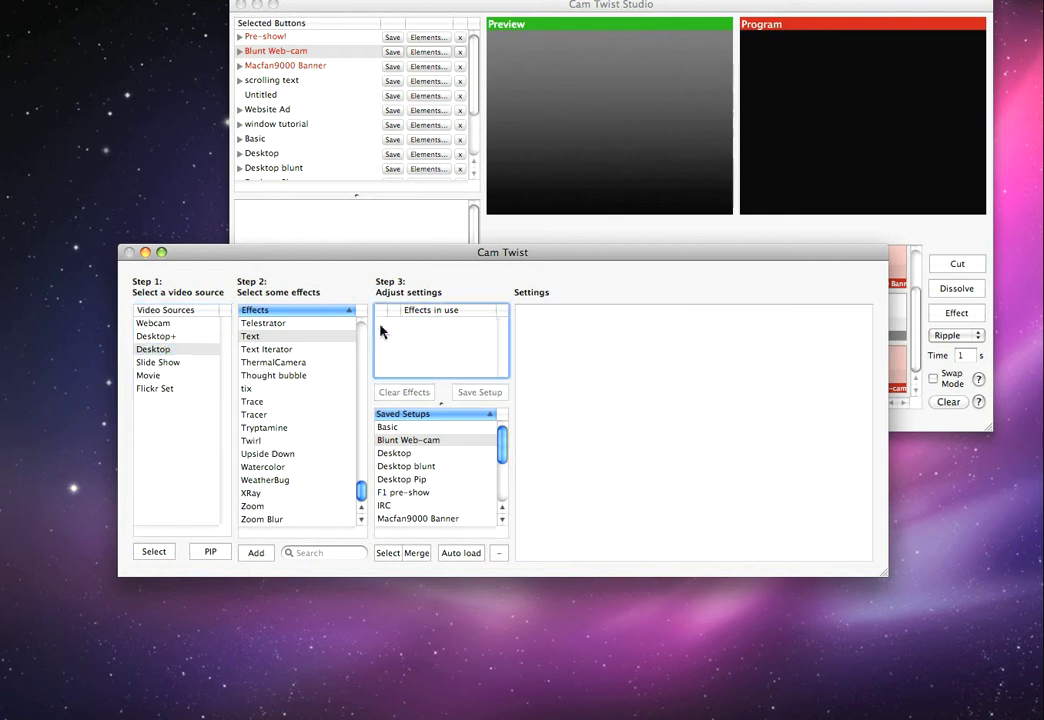
# Step: Clear Blunt Web-cam, Macfan9000 Banner and Pre-show! from Preview and transition to the empty scene
pyautogui.click(146, 253)
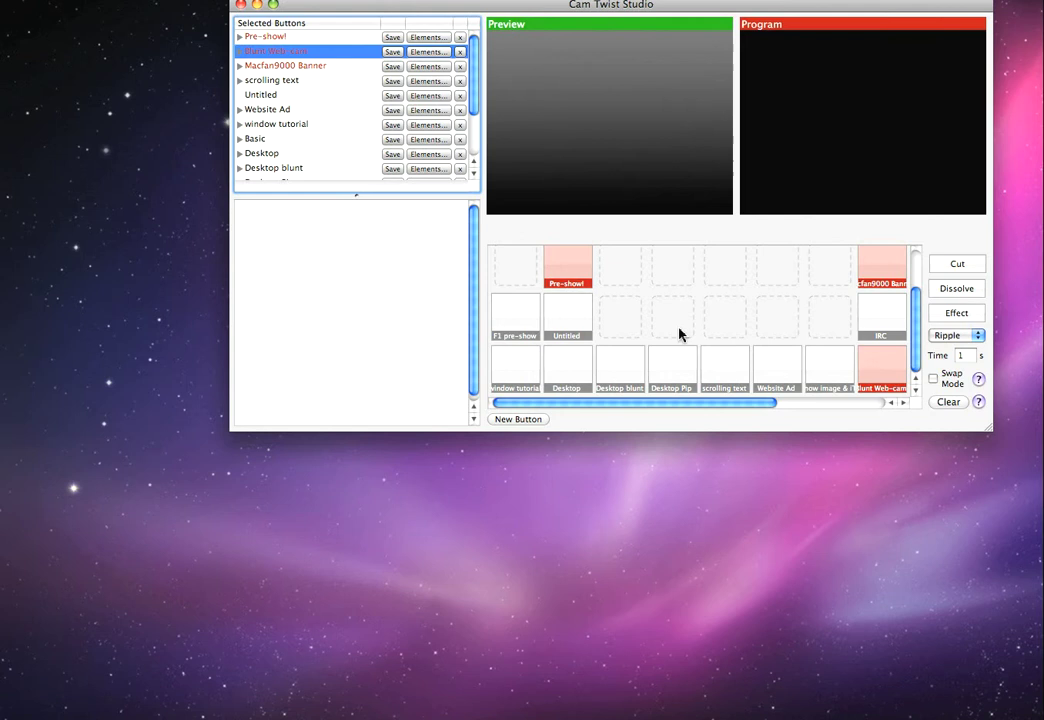
pyautogui.click(877, 370)
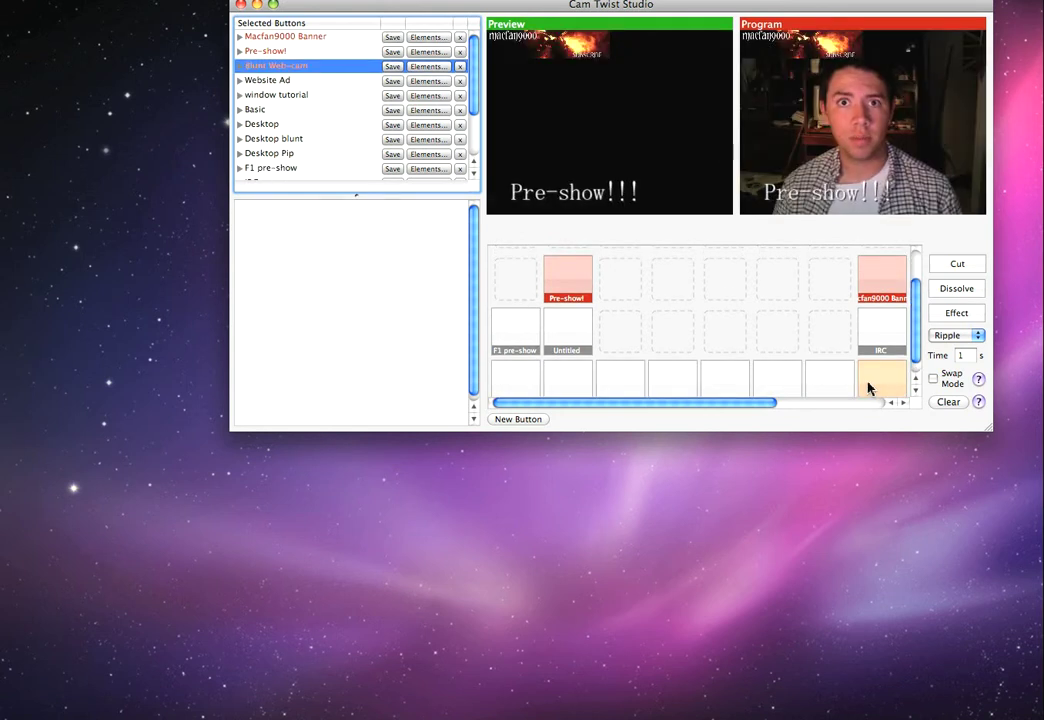
pyautogui.scroll(2, 918, 310)
pyautogui.click(885, 302)
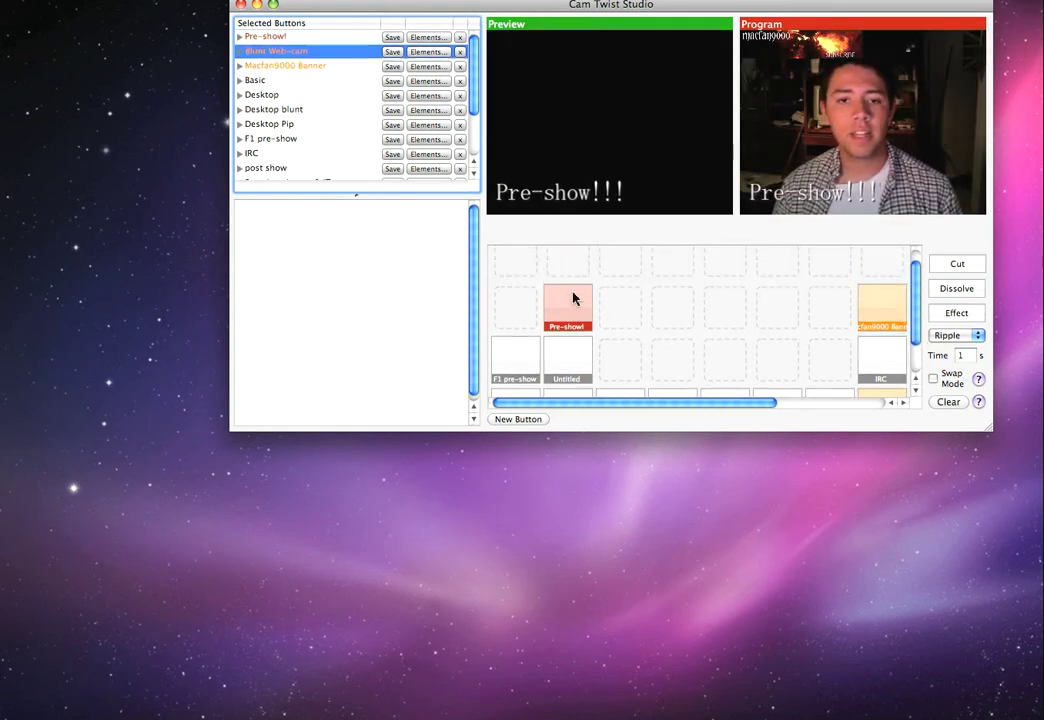
pyautogui.click(567, 305)
pyautogui.click(957, 313)
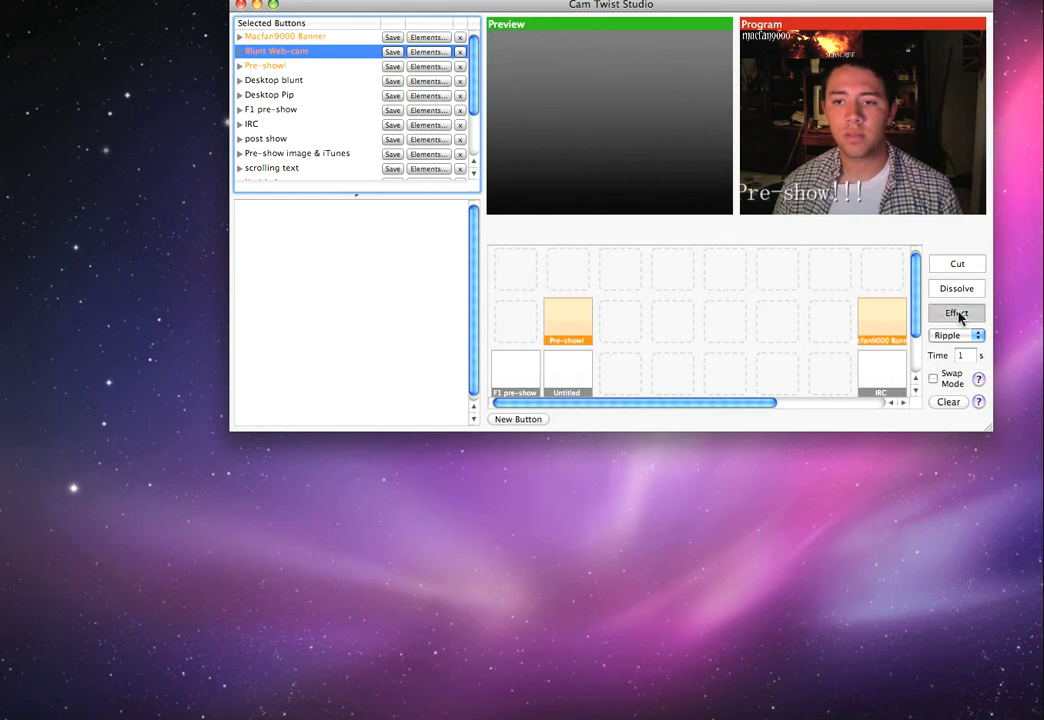
# Step: Send Blunt Web-cam live with the iTunes song caption and cue Desktop capture in Preview
pyautogui.scroll(-1, 827, 331)
pyautogui.click(867, 368)
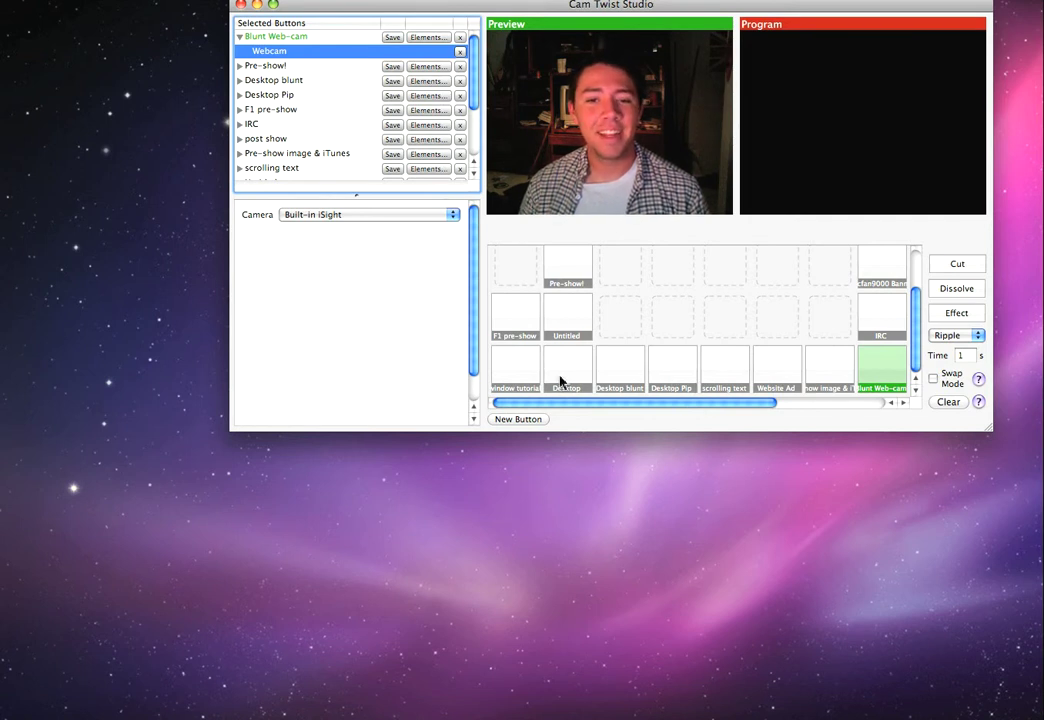
pyautogui.click(940, 320)
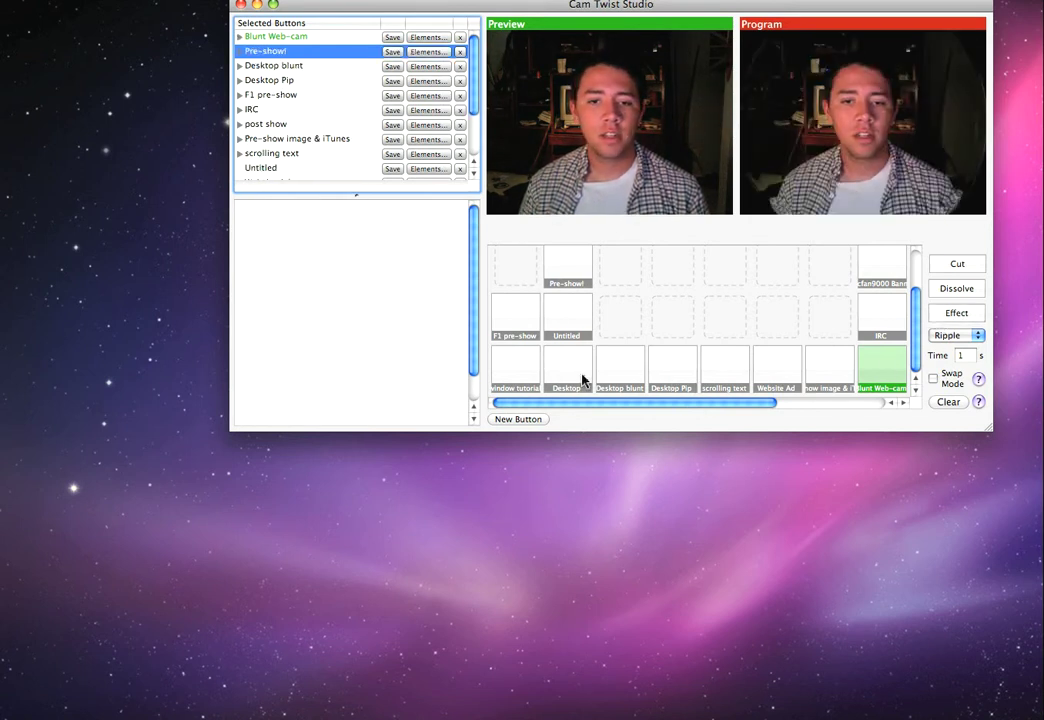
pyautogui.click(583, 380)
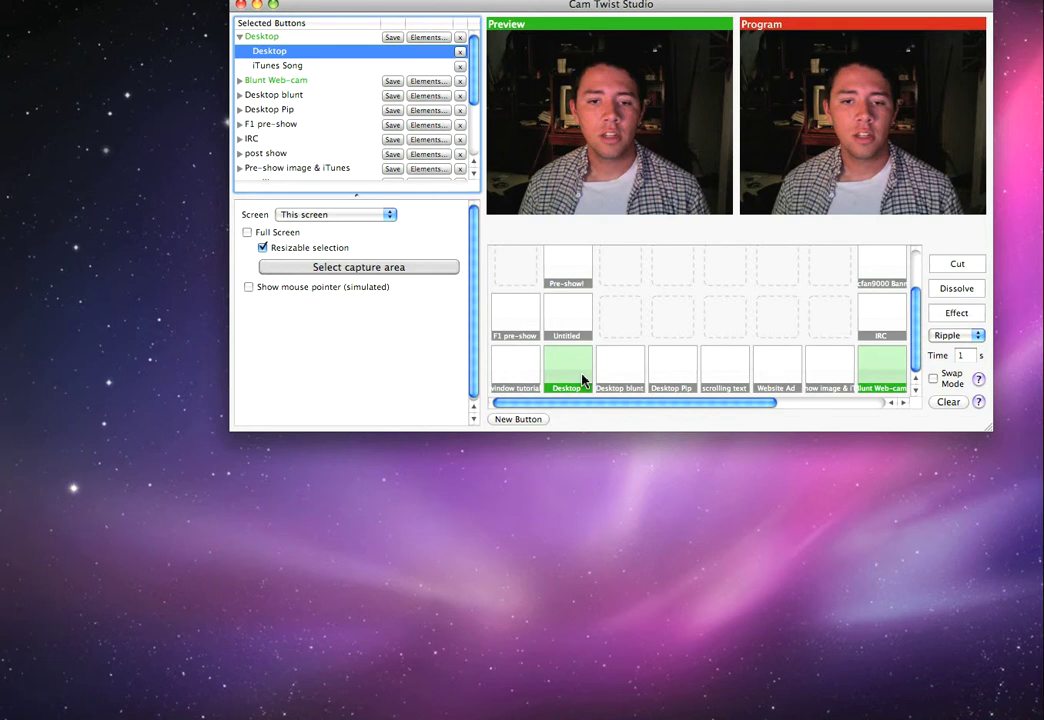
pyautogui.click(583, 380)
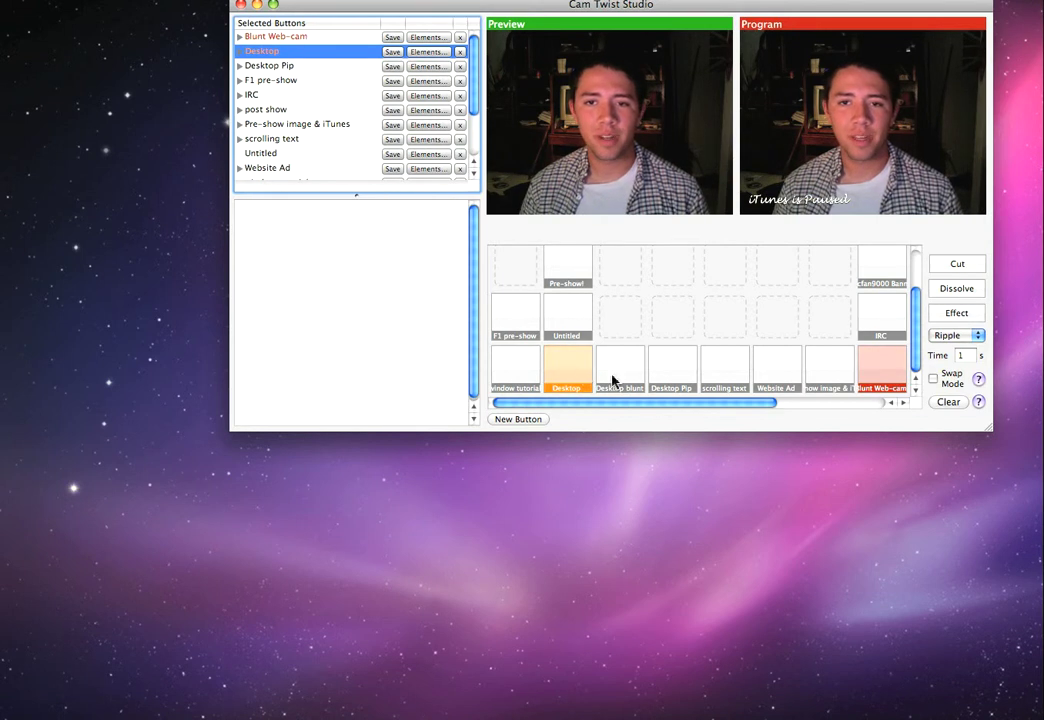
pyautogui.click(886, 372)
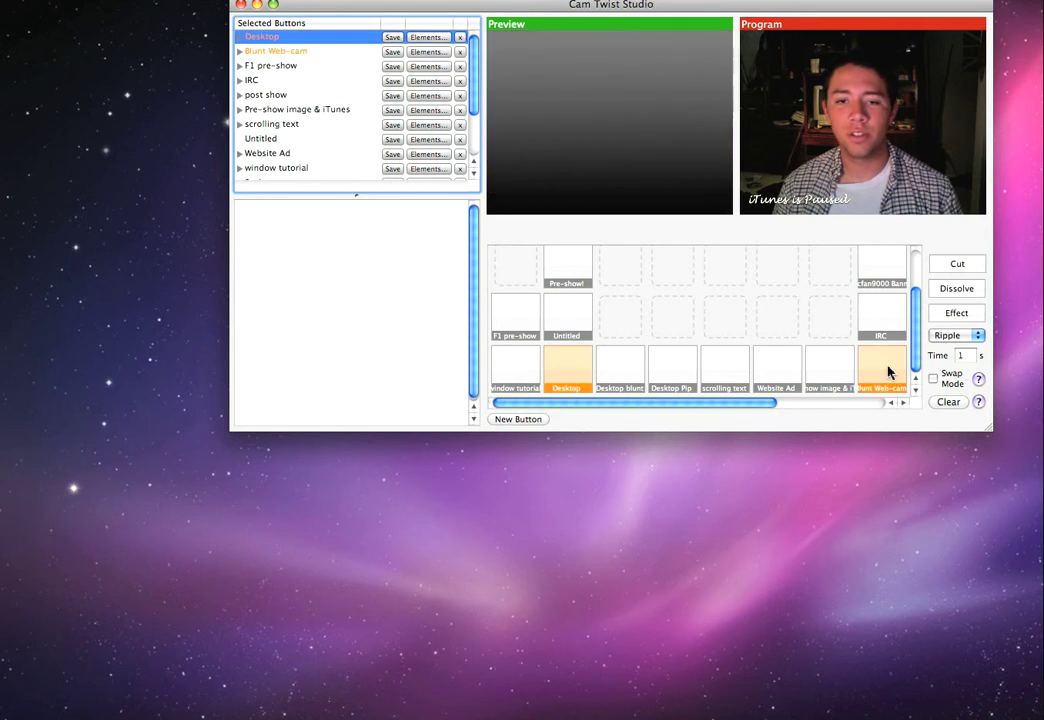
pyautogui.click(571, 388)
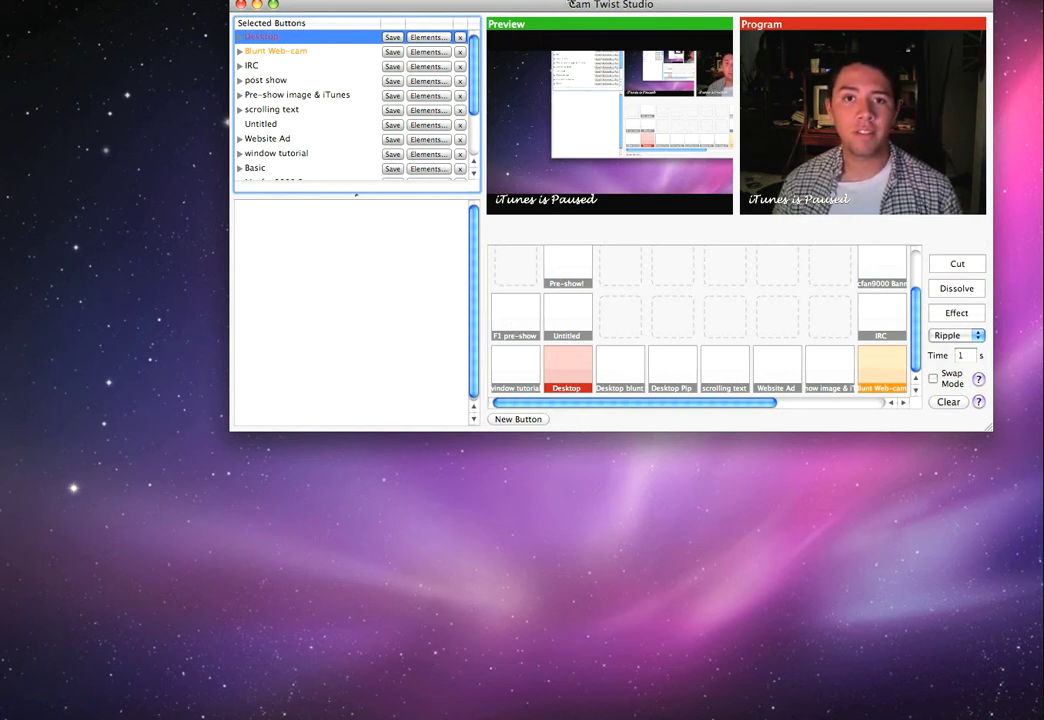
# Step: Cue the F1 pre-show image in Preview and drop the desktop capture from it
pyautogui.moveTo(516, 12); pyautogui.dragTo(415, 110)
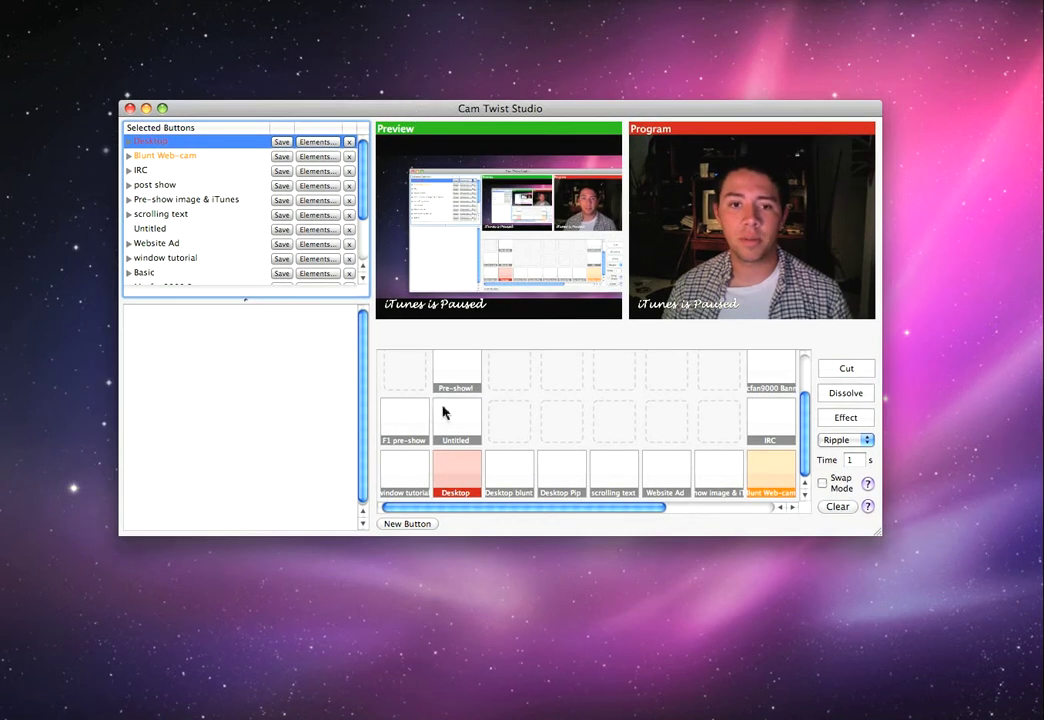
pyautogui.click(397, 430)
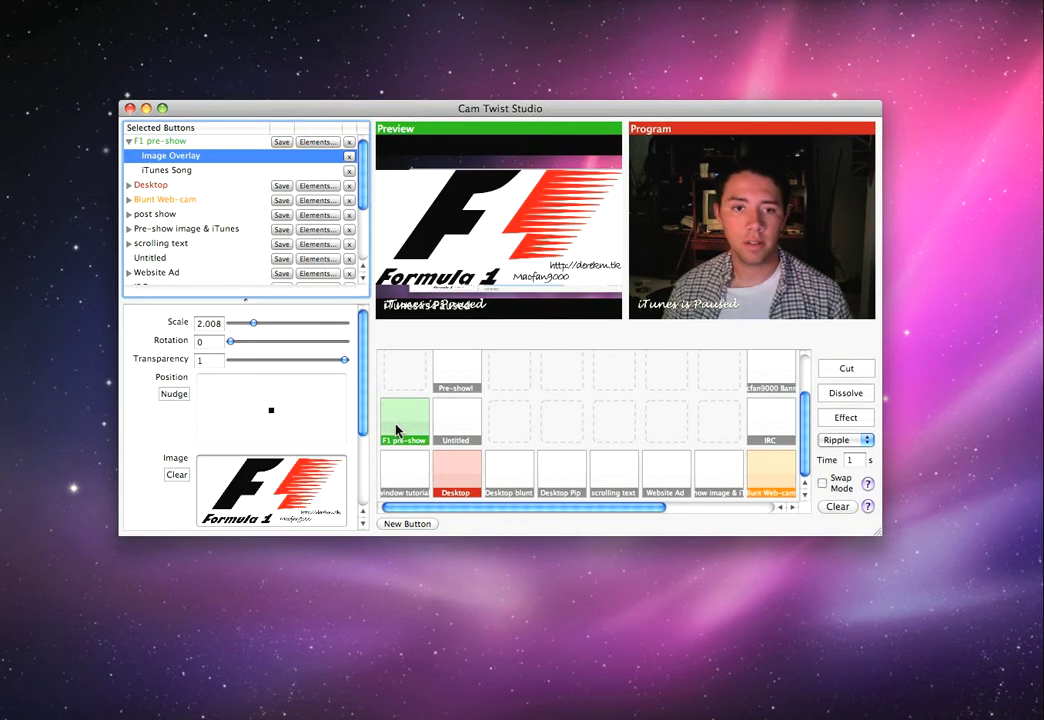
pyautogui.click(460, 476)
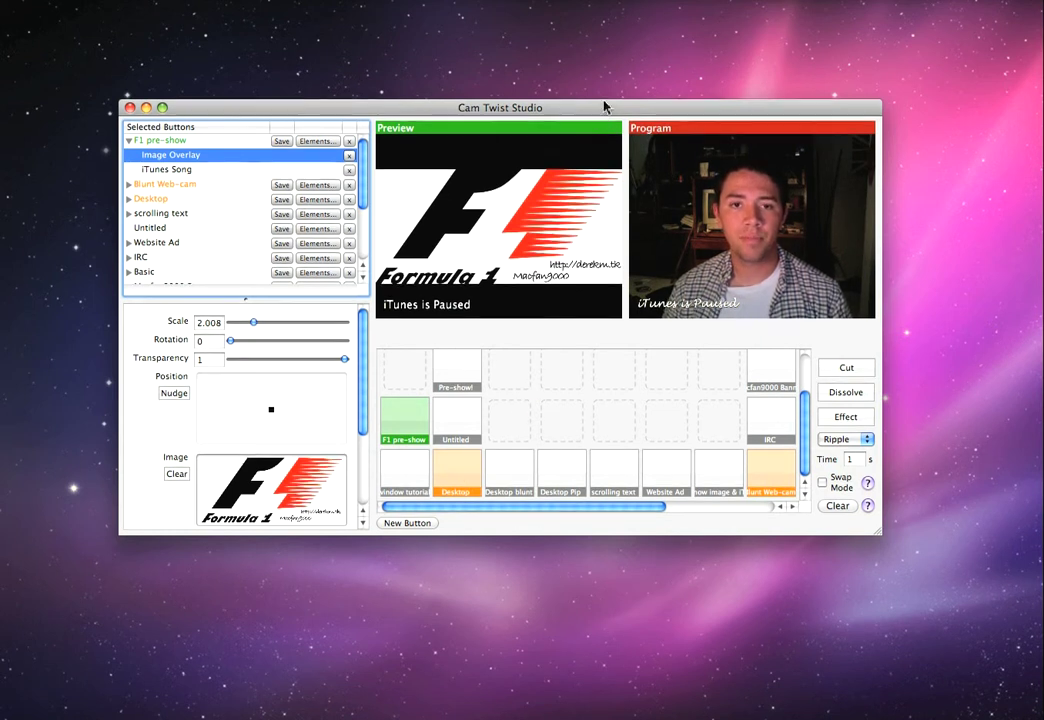
pyautogui.moveTo(604, 104); pyautogui.dragTo(638, 47)
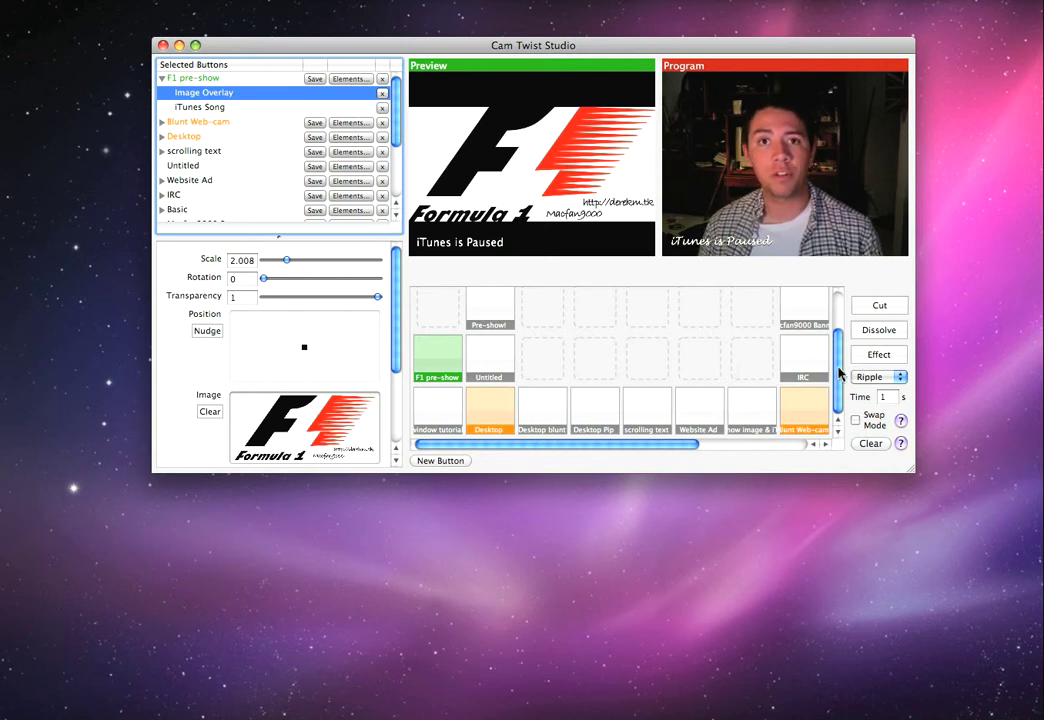
# Step: Take the F1 image live, then cue Blunt Web-cam, Macfan9000 Banner and Pre-show! in Preview
pyautogui.click(867, 355)
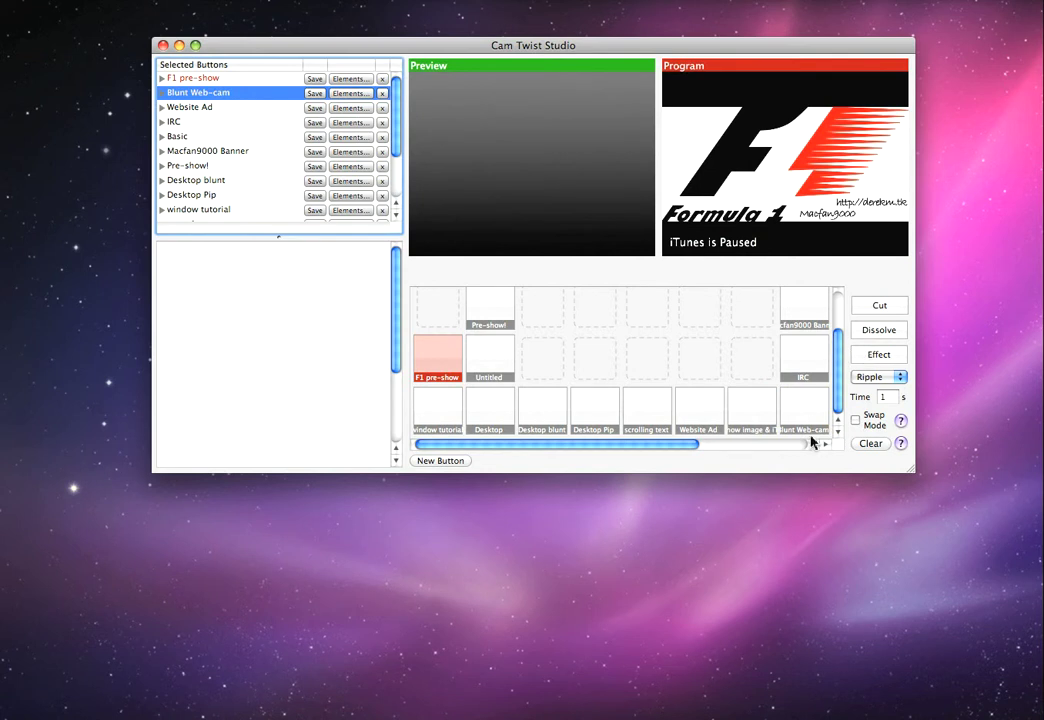
pyautogui.click(813, 428)
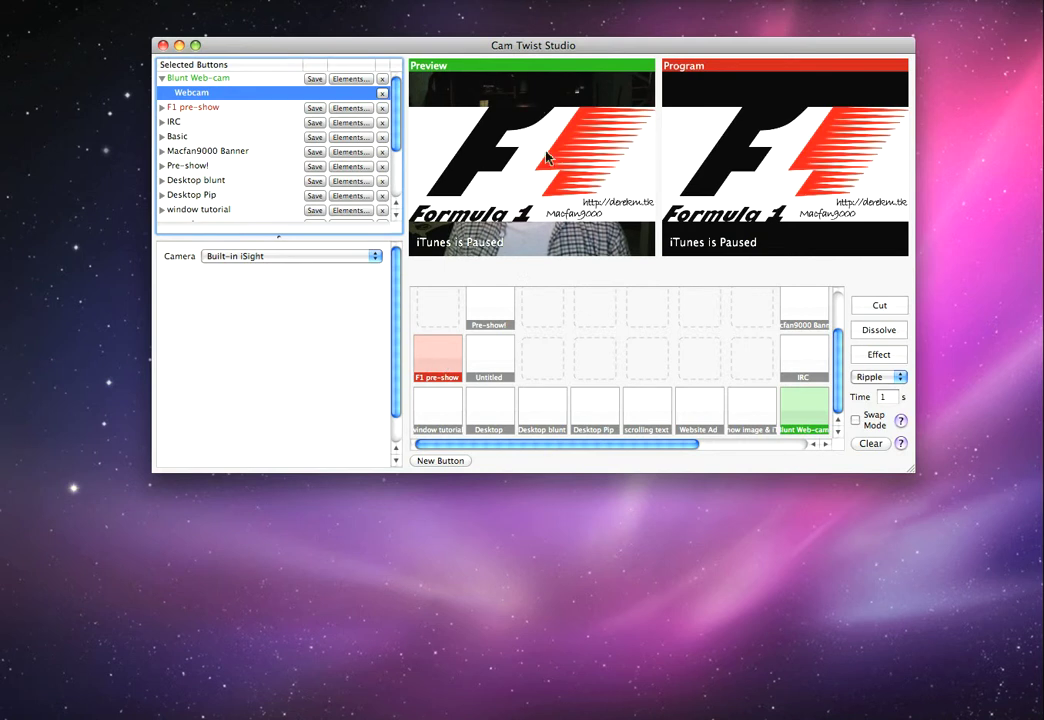
pyautogui.click(451, 358)
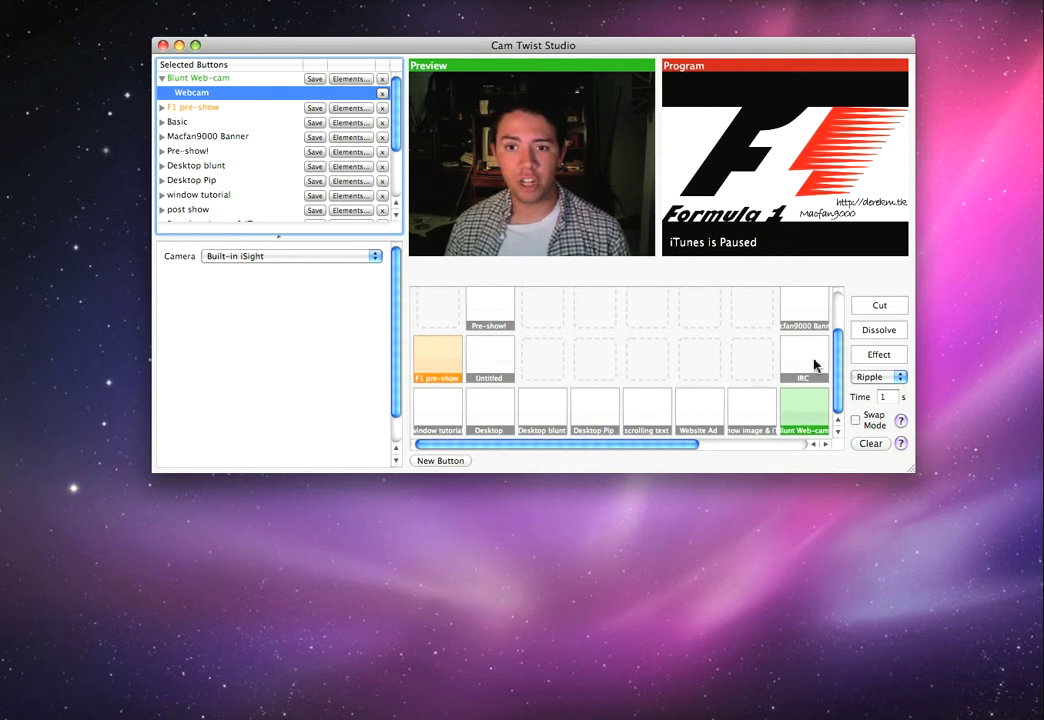
pyautogui.click(815, 316)
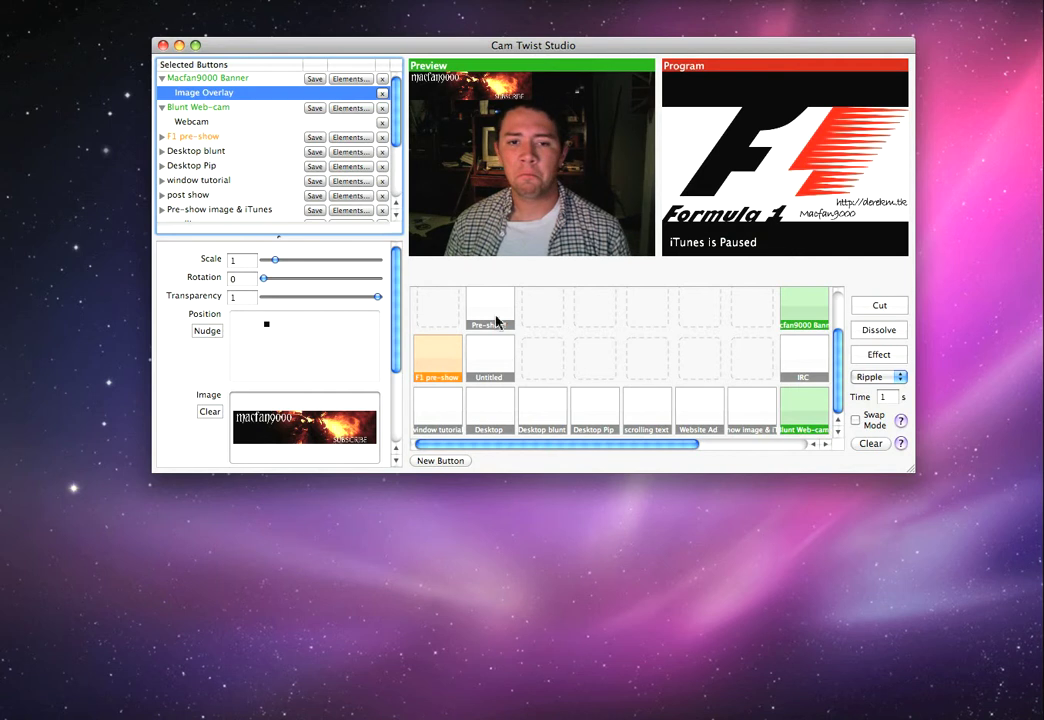
pyautogui.click(484, 374)
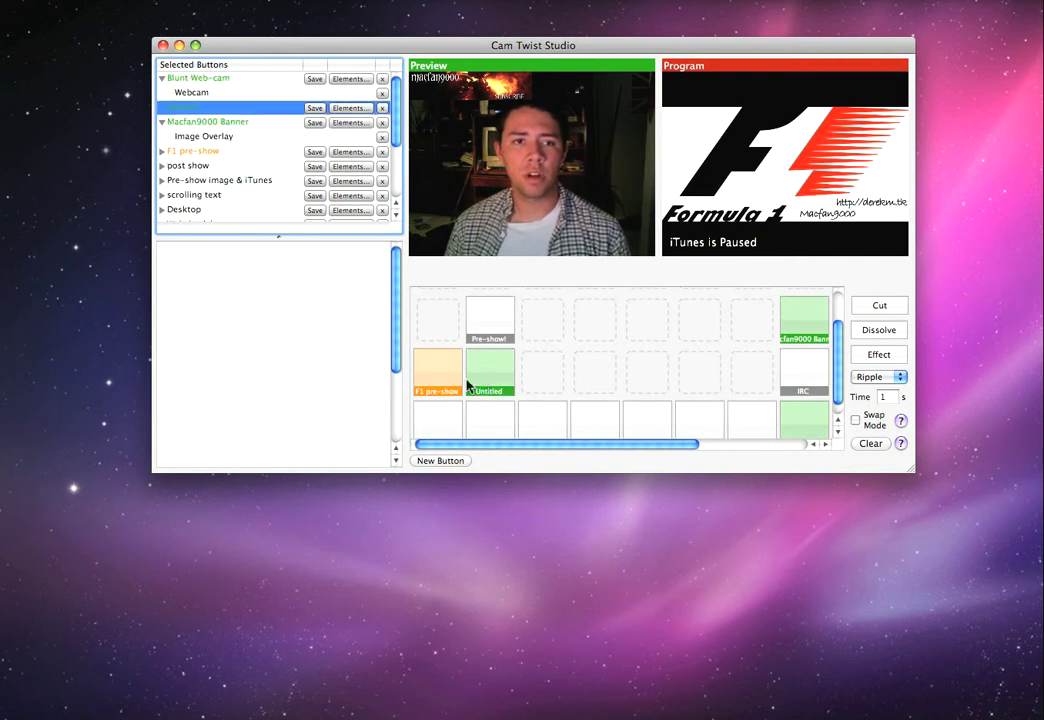
pyautogui.click(470, 383)
pyautogui.click(490, 318)
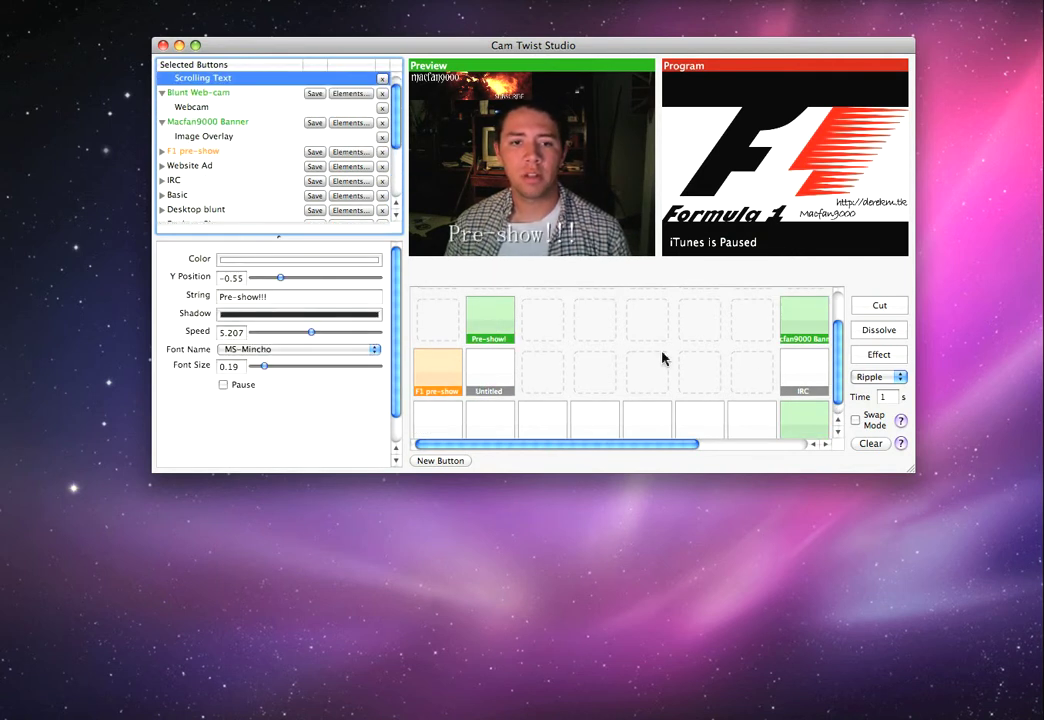
# Step: Switch the cued webcam scene to Program using the Mod transition
pyautogui.click(872, 377)
pyautogui.click(868, 352)
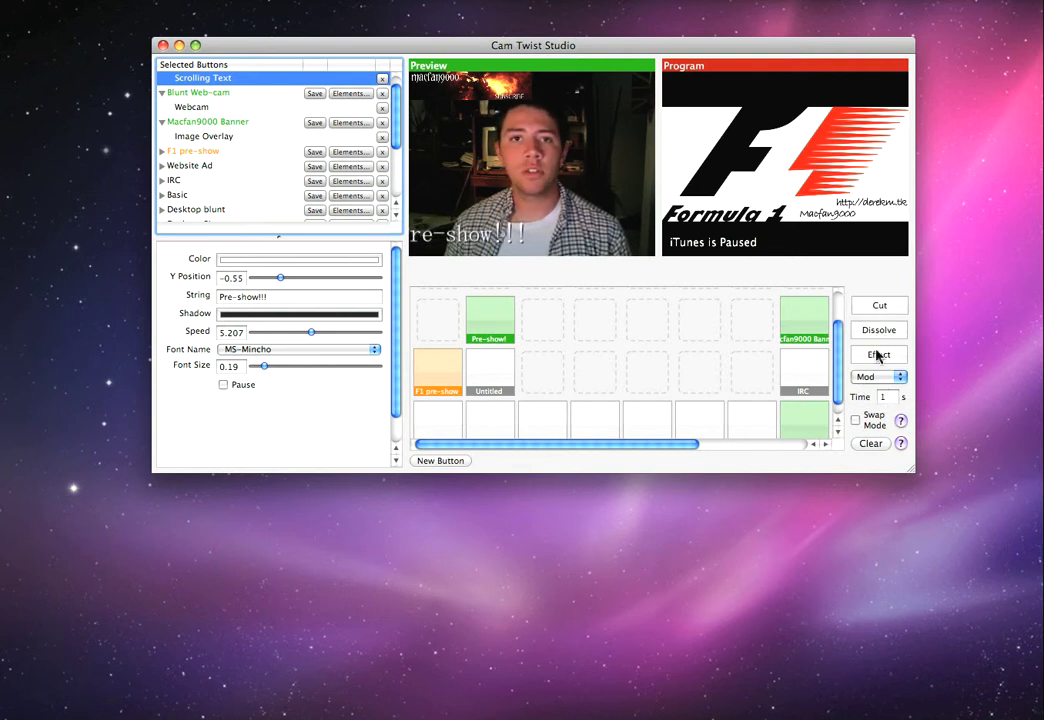
pyautogui.click(877, 355)
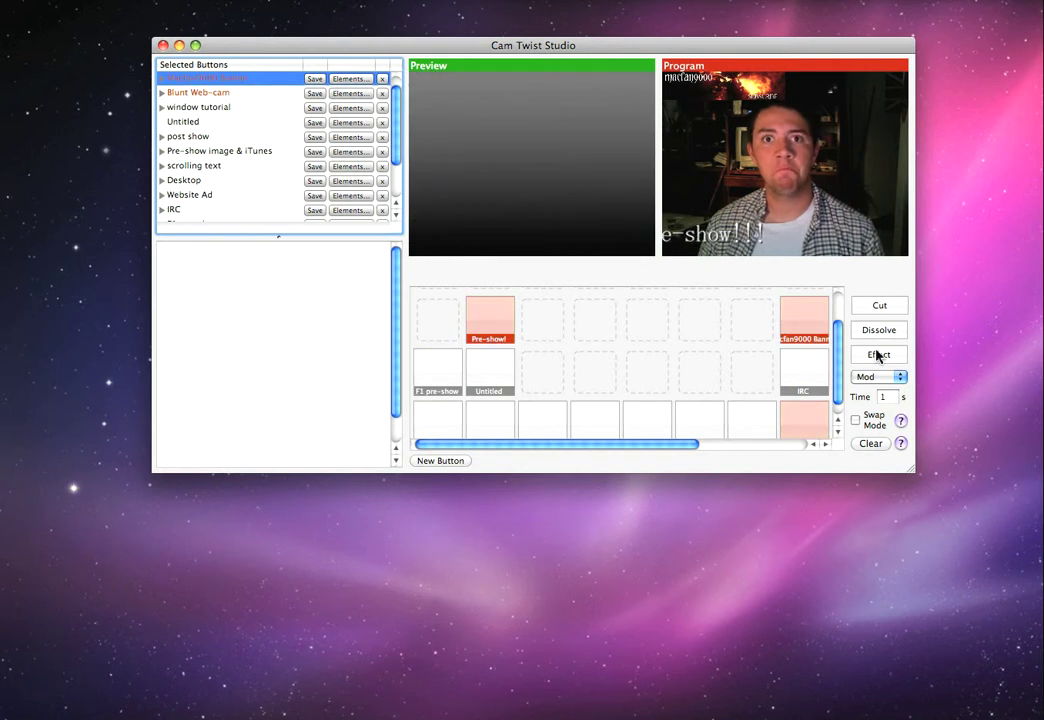